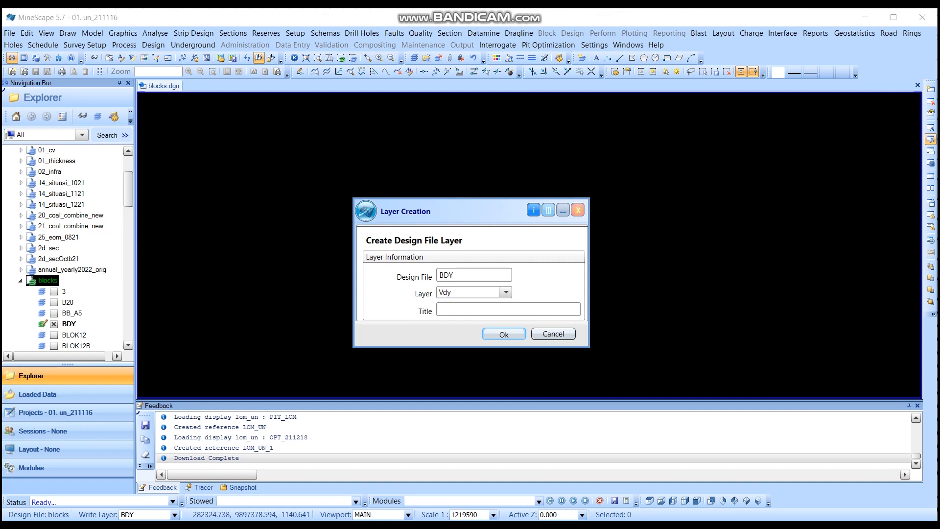
# Step: Try to create a layer named bdy from the blocks design file, with the design file set to BDY
pyautogui.press('Return')
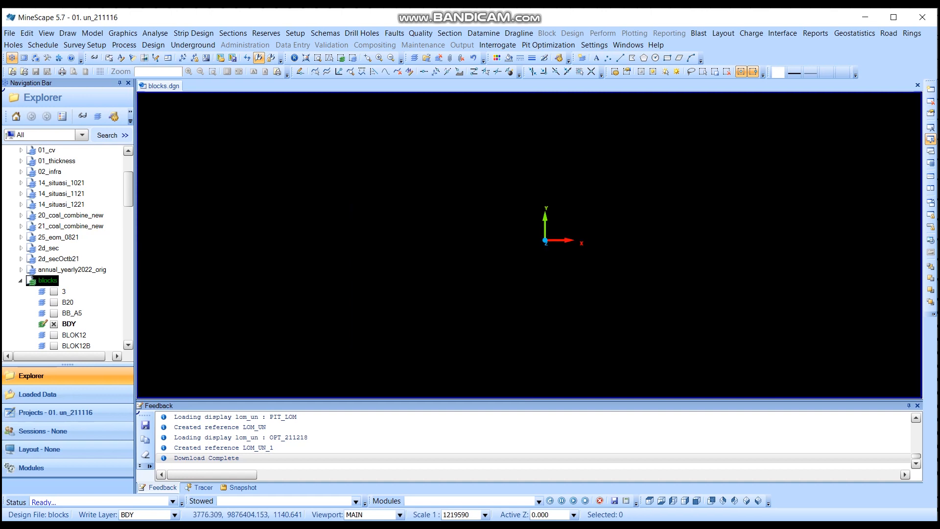
pyautogui.rightClick(48, 281)
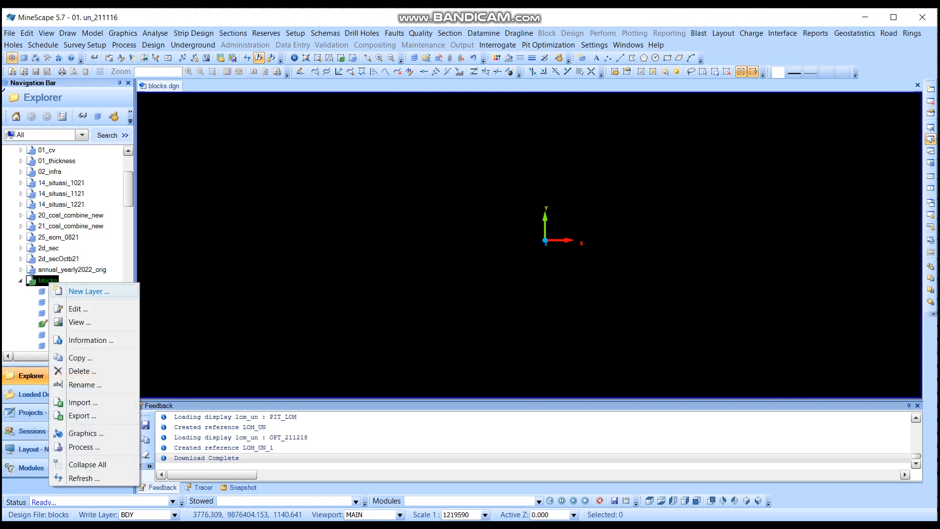
pyautogui.click(88, 291)
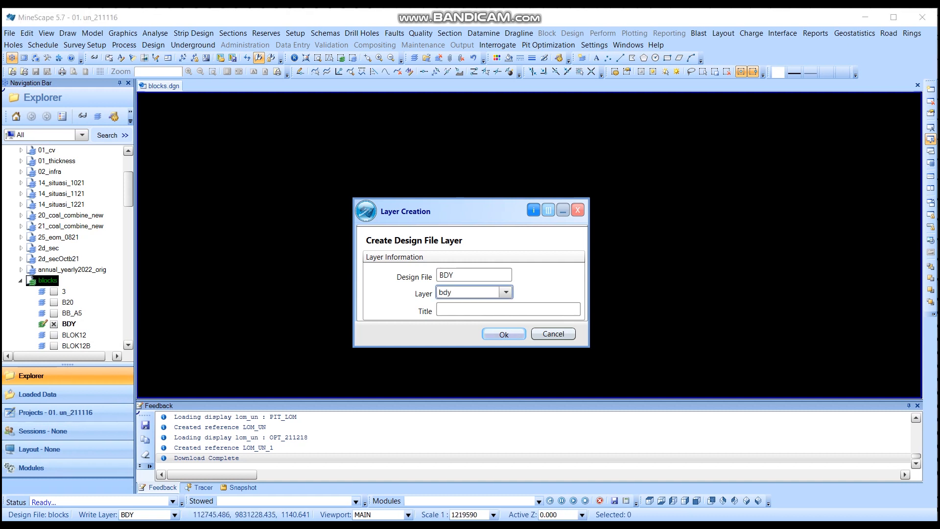
pyautogui.press('Return')
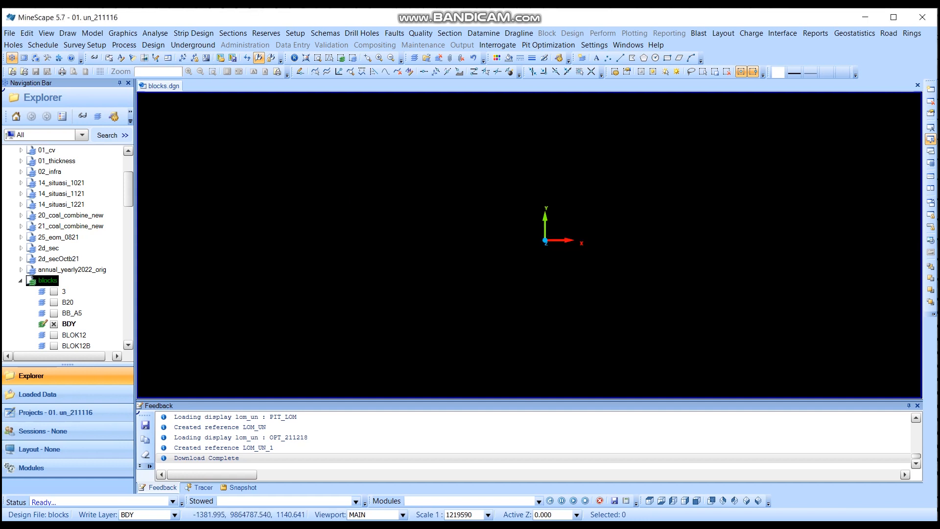
# Step: Unload the BDY layer of the blocks design file and reopen it for editing
pyautogui.scroll(-2, 68, 248)
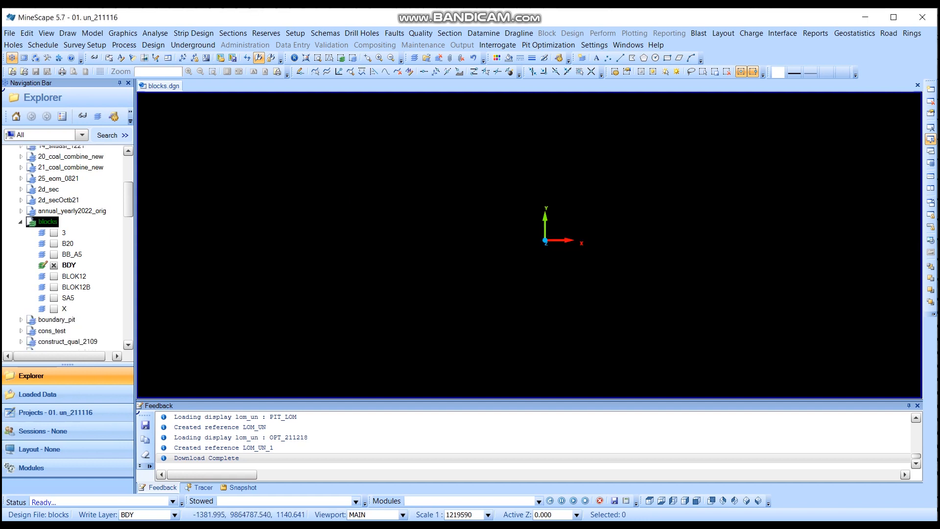
pyautogui.scroll(-2, 69, 249)
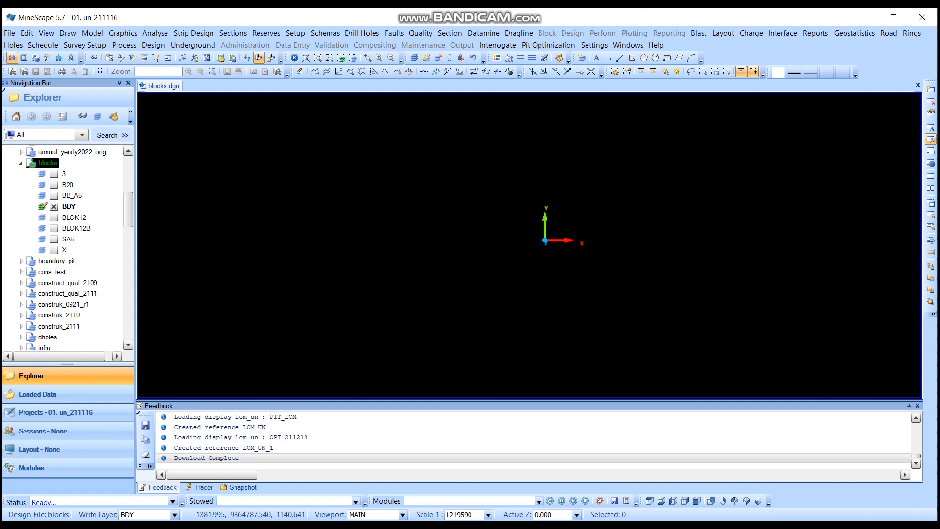
pyautogui.click(54, 207)
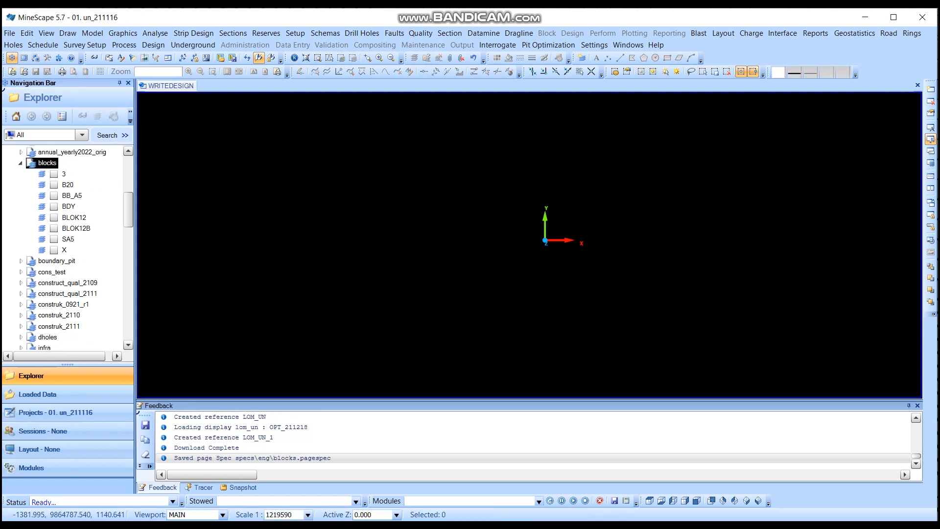
pyautogui.rightClick(62, 206)
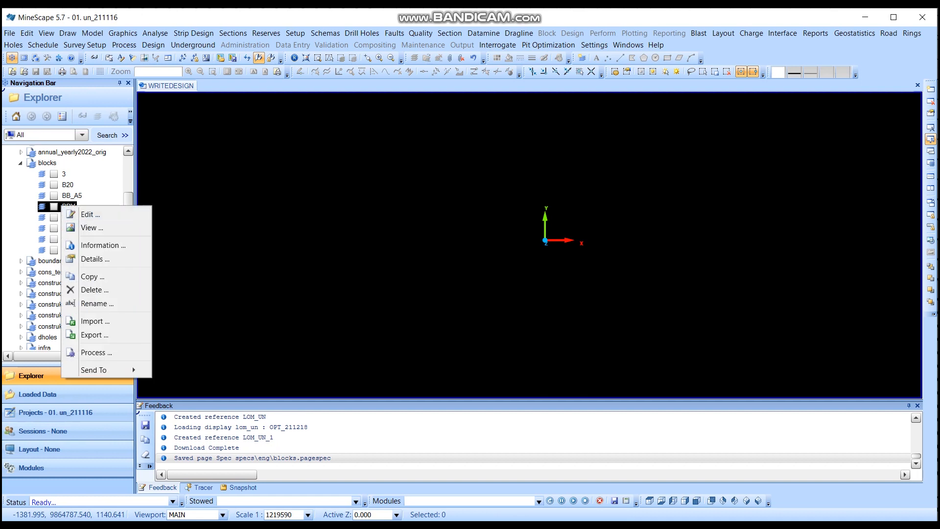
pyautogui.click(91, 214)
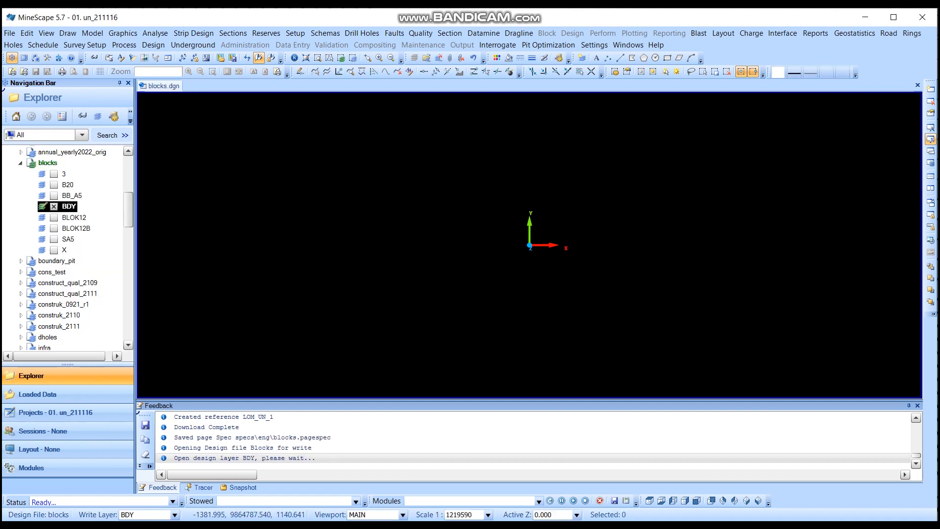
# Step: Display the OPT_211218 layer of the lom_un design file as a reference
pyautogui.scroll(-9, 90, 220)
pyautogui.scroll(2, 69, 244)
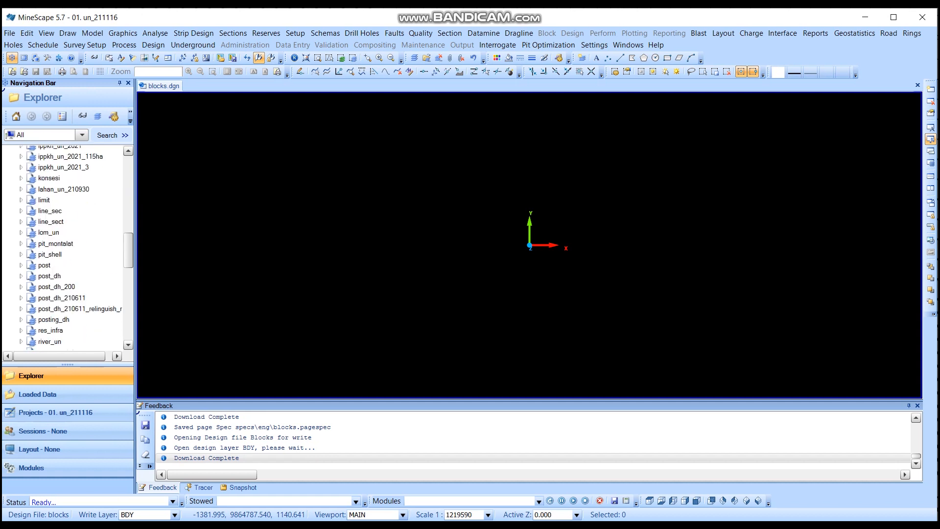
pyautogui.click(21, 232)
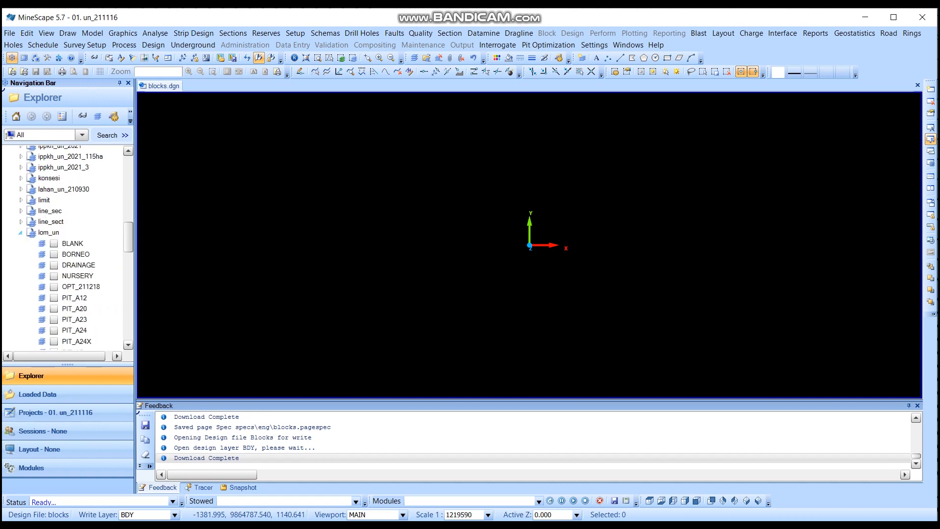
pyautogui.scroll(-1, 76, 247)
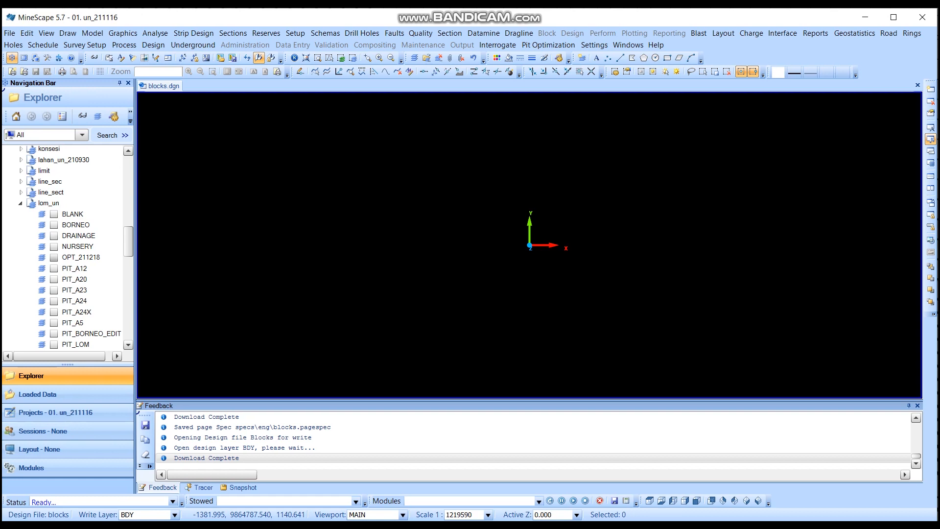
pyautogui.click(54, 257)
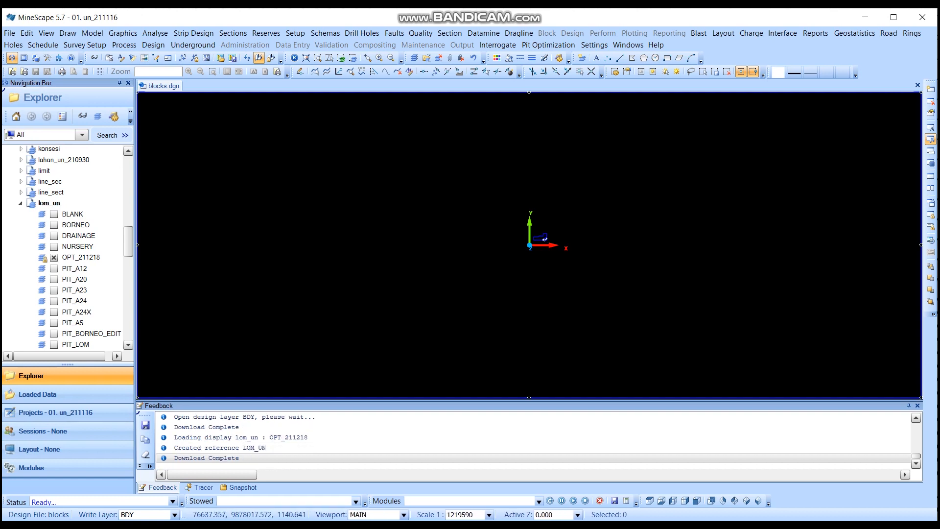
# Step: Duplicate the blue outer boundary of the large pit from OPT_211218 into the BDY layer
pyautogui.middleClick(292, 240)
pyautogui.middleClick(293, 239)
pyautogui.moveTo(734, 357); pyautogui.dragTo(578, 241, button='middle')
pyautogui.scroll(2, 576, 262)
pyautogui.scroll(-1, 509, 200)
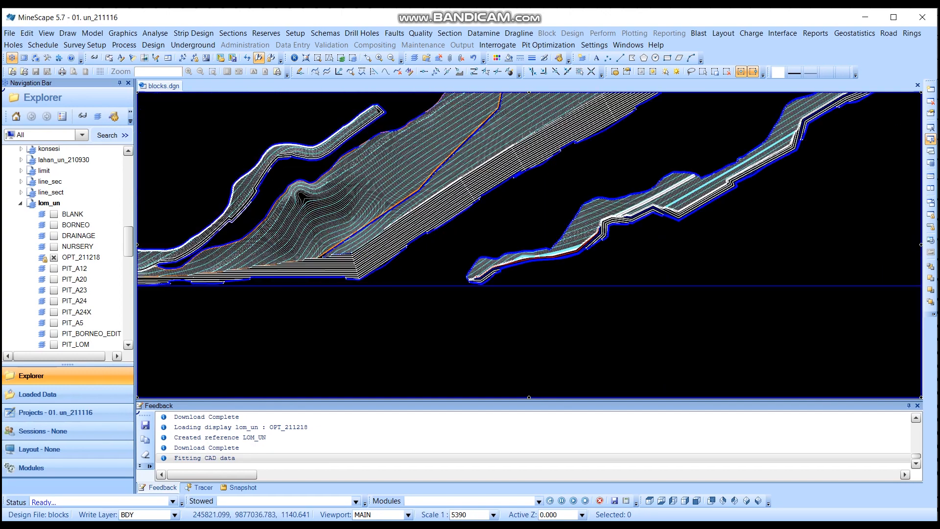
pyautogui.moveTo(509, 201)
pyautogui.mouseDown(button='middle')
pyautogui.moveTo(509, 320)
pyautogui.moveTo(479, 333)
pyautogui.moveTo(533, 357)
pyautogui.moveTo(596, 259)
pyautogui.mouseUp(button='middle')
pyautogui.scroll(1, 423, 336)
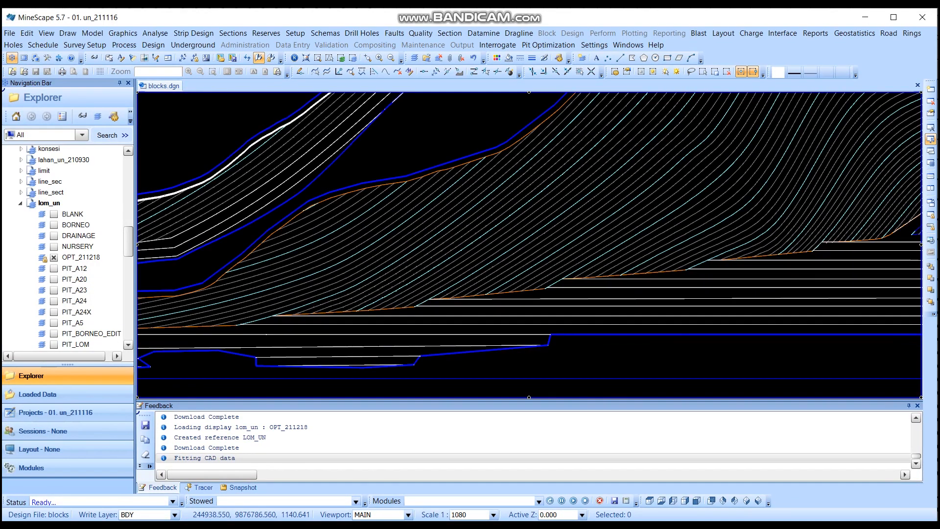
pyautogui.click(431, 355)
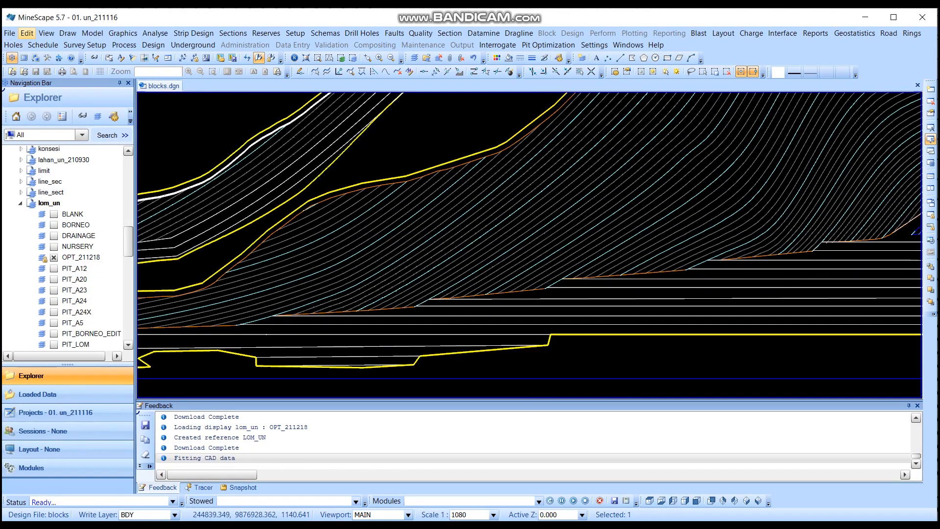
pyautogui.click(27, 34)
pyautogui.moveTo(49, 86)
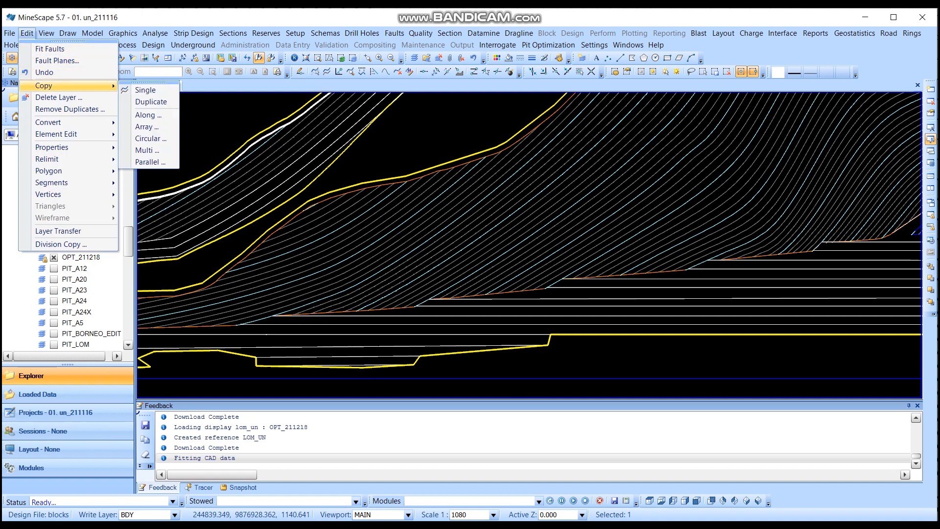
pyautogui.click(151, 102)
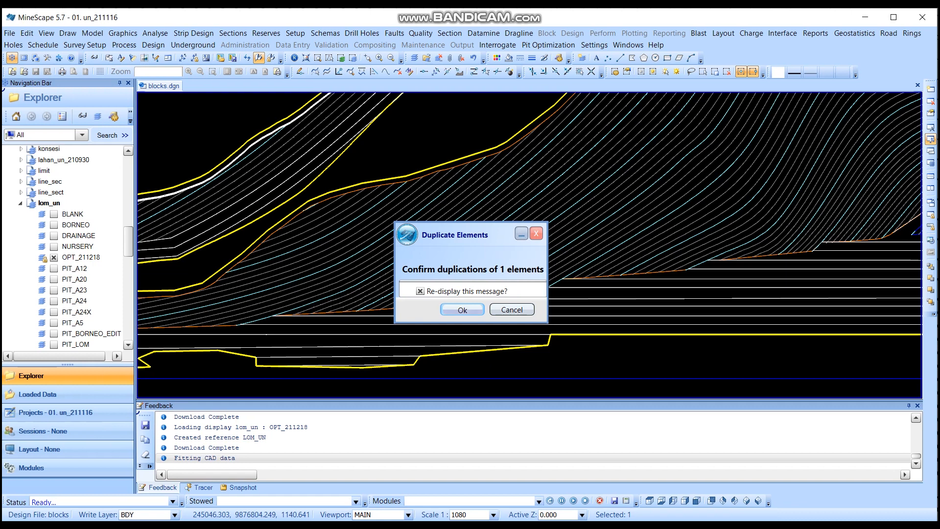
pyautogui.press('Return')
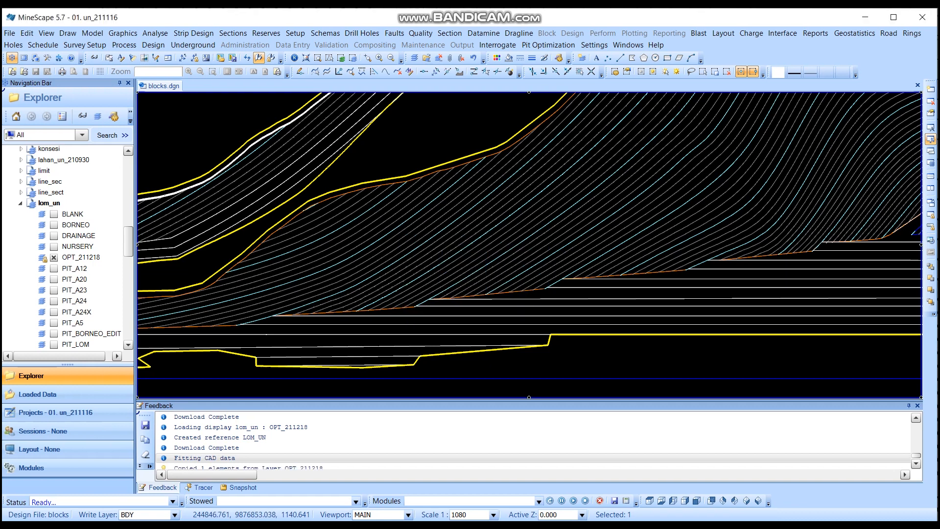
# Step: Hide OPT_211218 to check the copied pit boundary in BDY, and redisplay it to review the surrounding pits
pyautogui.click(54, 258)
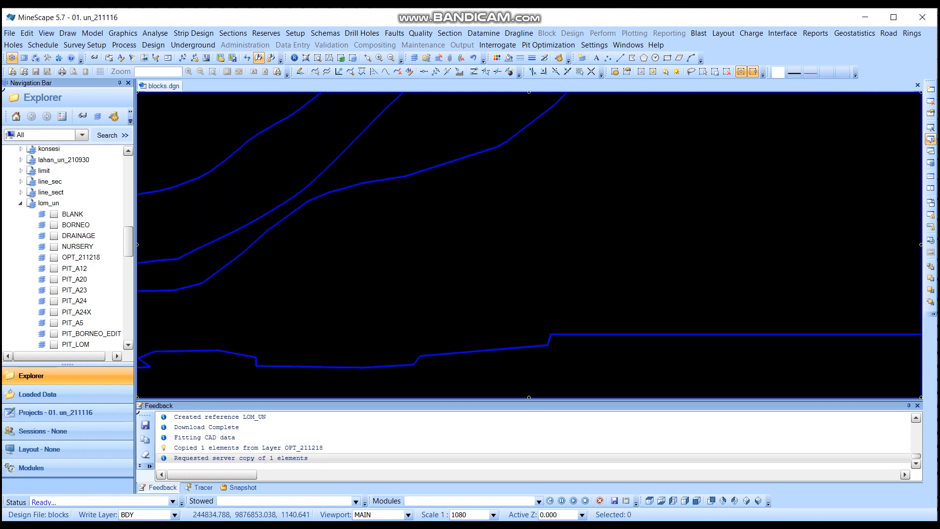
pyautogui.scroll(-5, 431, 229)
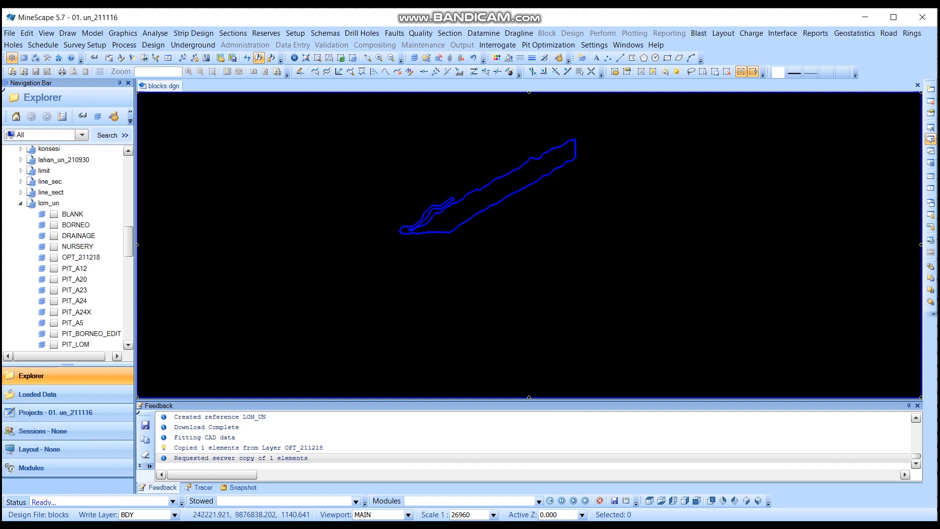
pyautogui.click(54, 257)
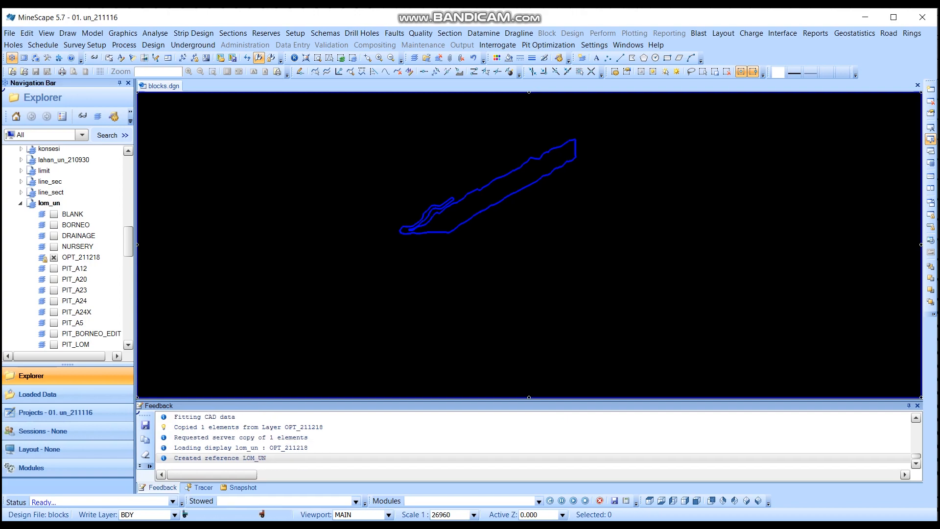
pyautogui.moveTo(431, 245)
pyautogui.mouseDown(button='middle')
pyautogui.moveTo(532, 290)
pyautogui.moveTo(622, 235)
pyautogui.moveTo(624, 223)
pyautogui.mouseUp(button='middle')
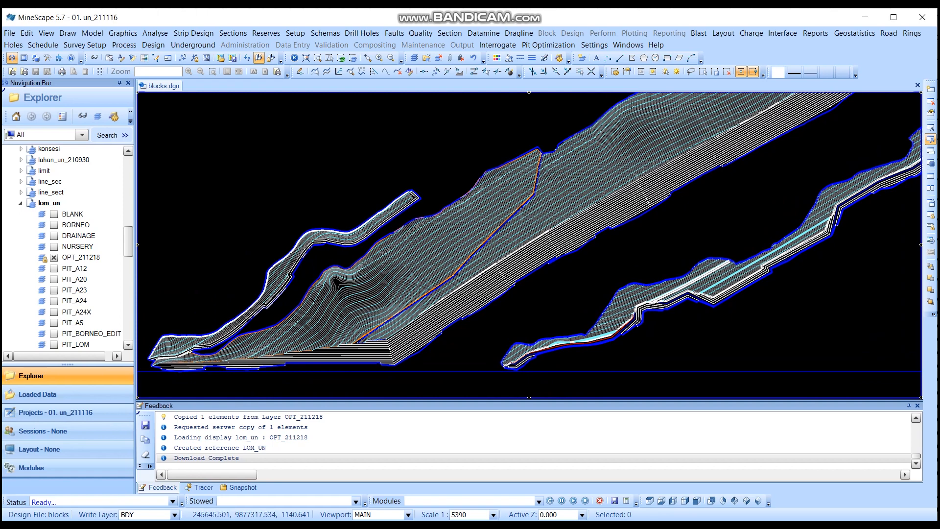
pyautogui.moveTo(529, 196)
pyautogui.mouseDown(button='middle')
pyautogui.moveTo(450, 358)
pyautogui.moveTo(549, 299)
pyautogui.mouseUp(button='middle')
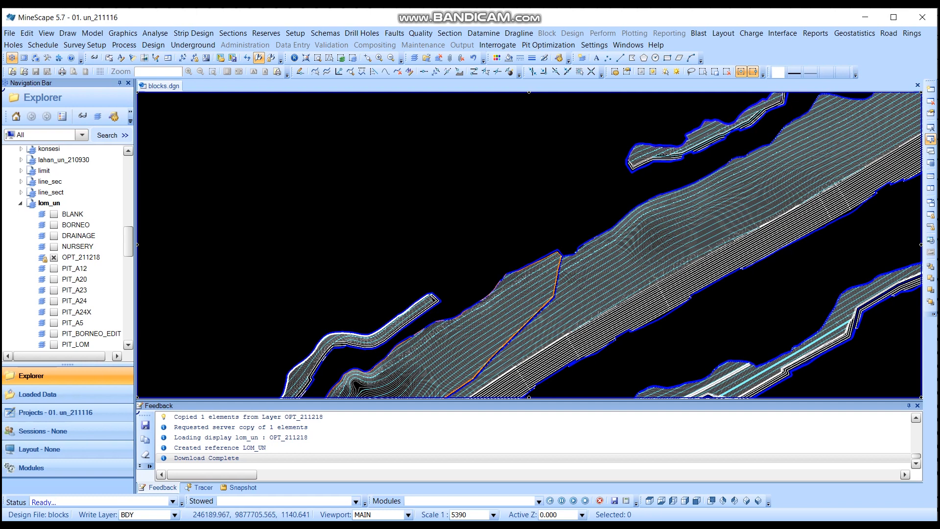
pyautogui.moveTo(528, 299); pyautogui.dragTo(526, 187, button='middle')
pyautogui.scroll(-3, 497, 224)
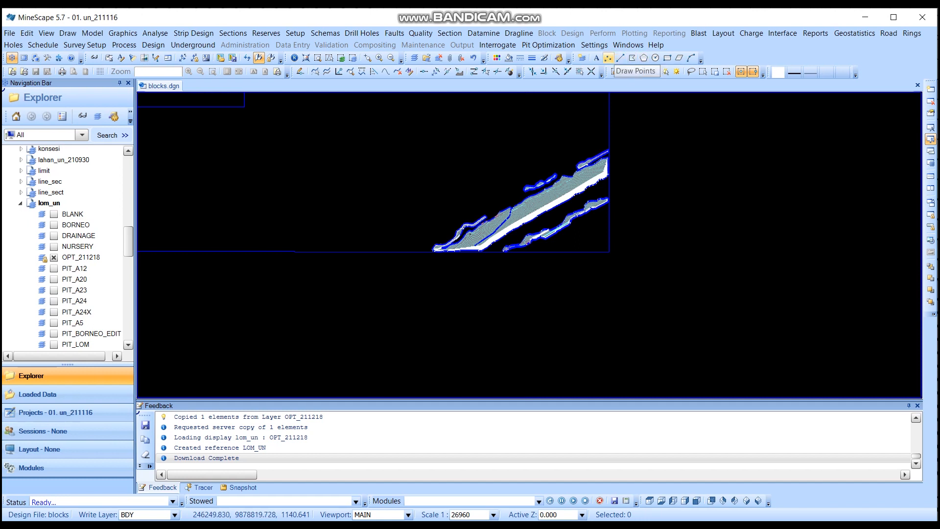
pyautogui.click(620, 58)
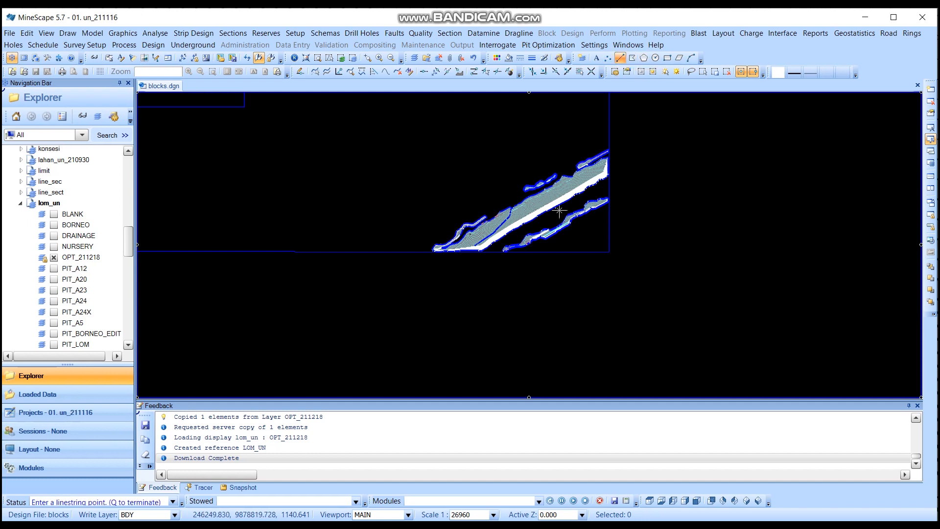
pyautogui.click(420, 267)
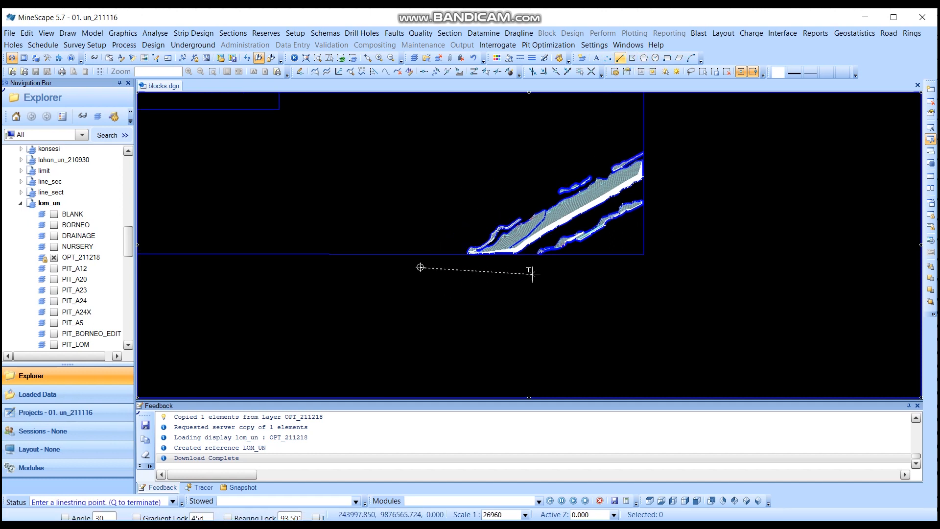
pyautogui.click(529, 262)
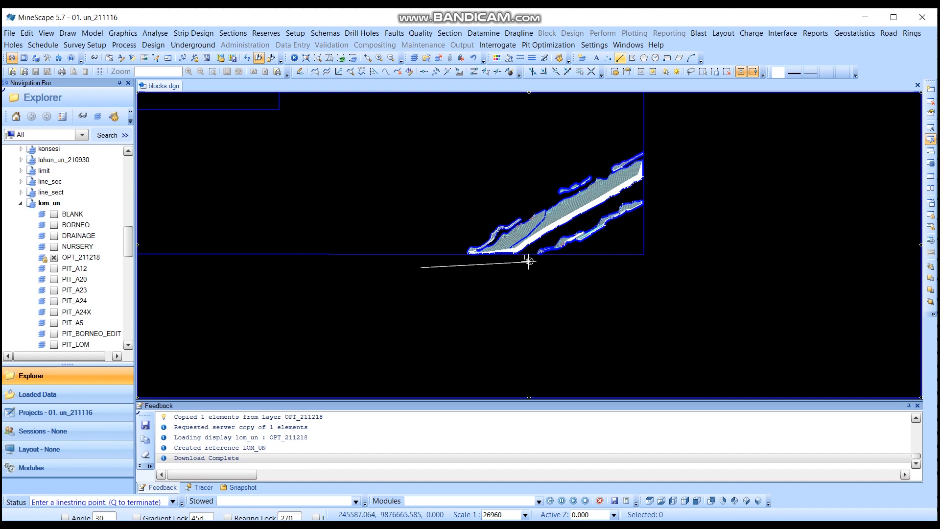
pyautogui.press('Escape')
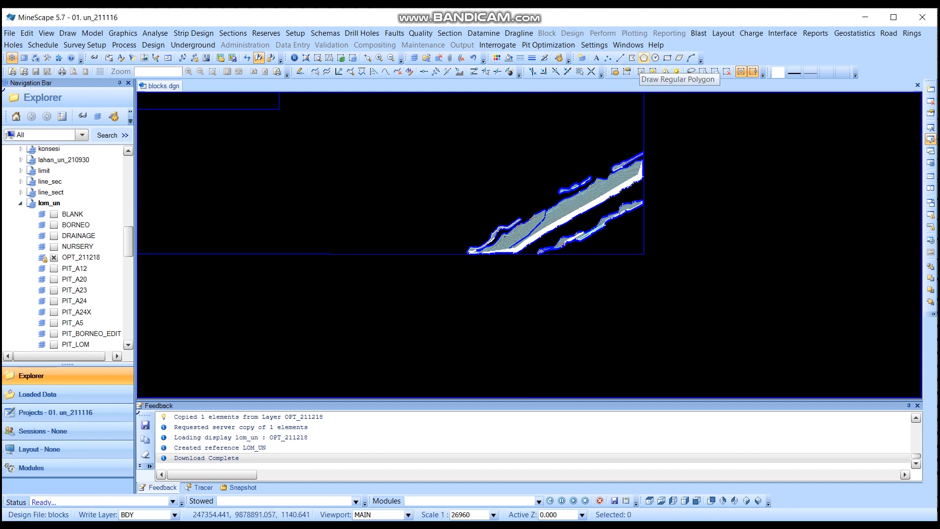
# Step: Draw two short, steeply sloping lines in the BDY layer, one beside each end of the large pit
pyautogui.click(619, 58)
pyautogui.click(662, 137)
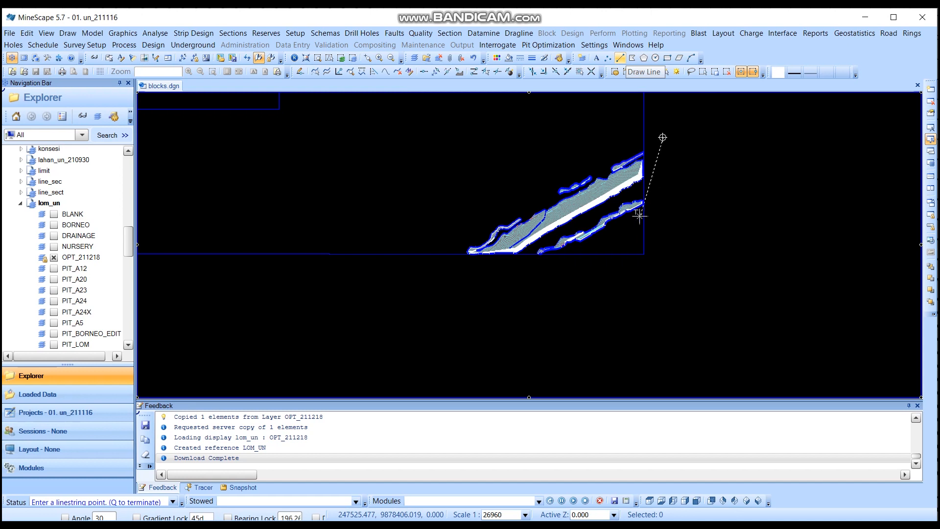
pyautogui.press('Escape')
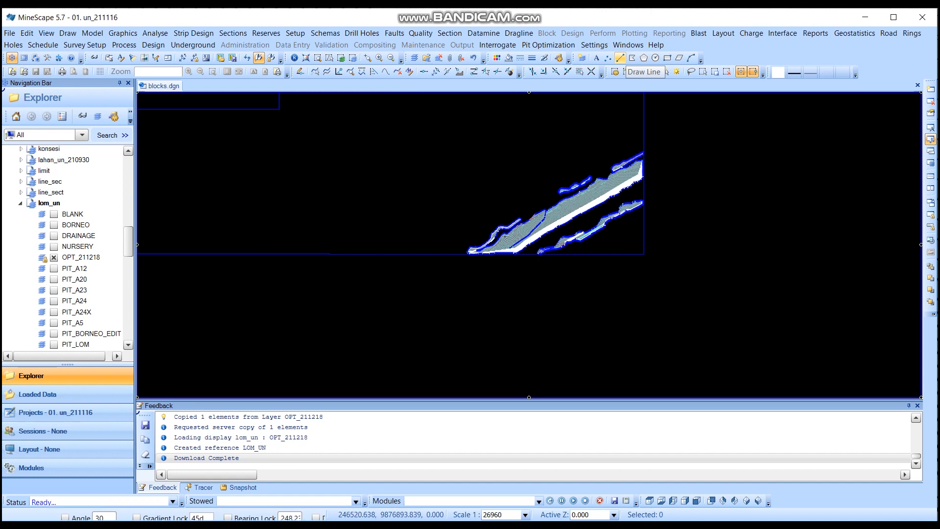
pyautogui.click(619, 58)
pyautogui.click(456, 240)
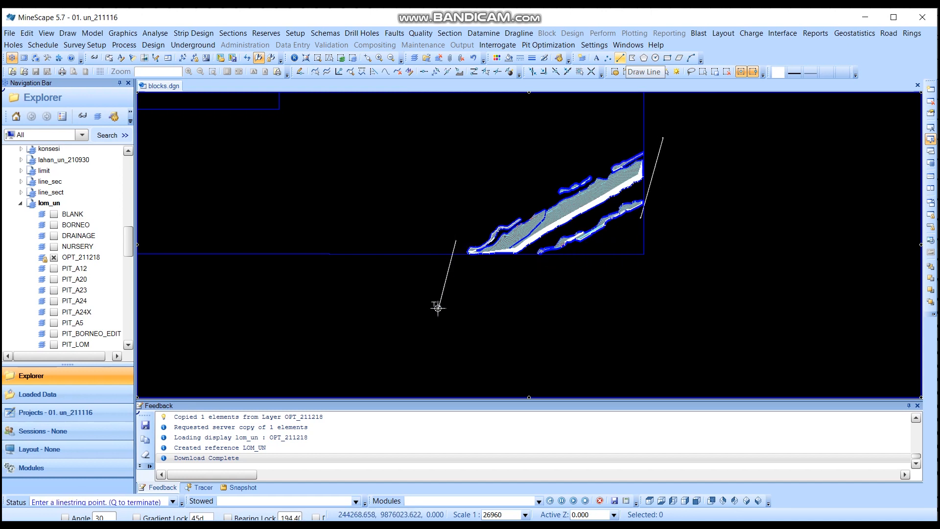
pyautogui.press('q')
pyautogui.scroll(2, 531, 227)
pyautogui.scroll(-2, 549, 225)
pyautogui.press('q')
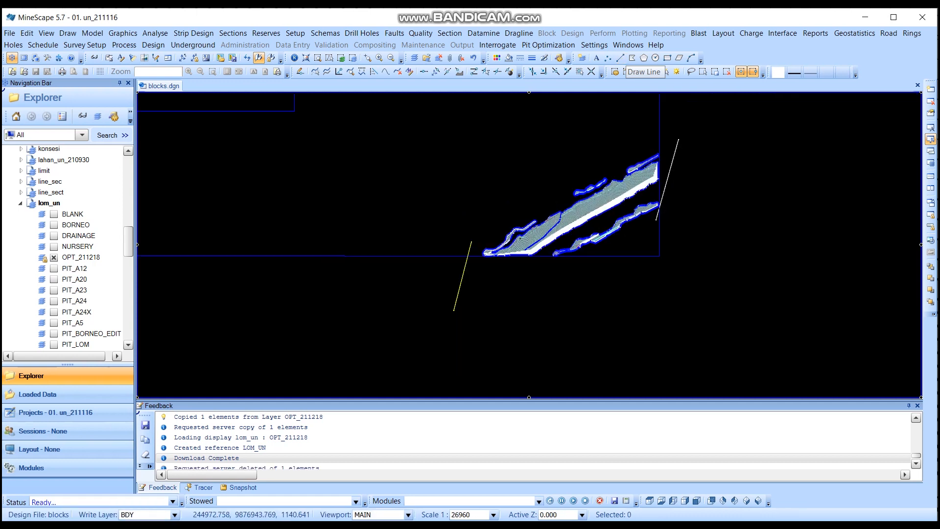
# Step: Delete both sloping lines beside the pit ends from the BDY layer
pyautogui.press('Delete')
pyautogui.click(667, 179)
pyautogui.press('Delete')
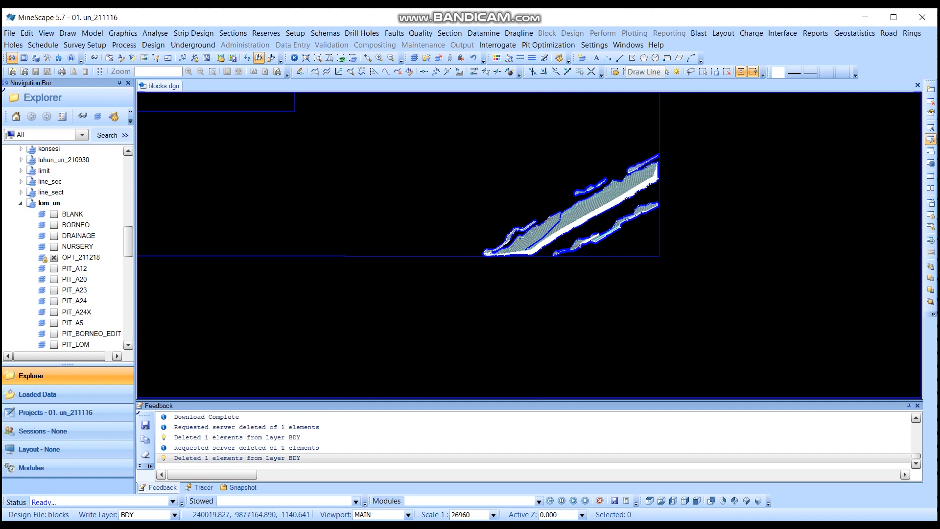
# Step: Hide the OPT_211218 reference layer of lom_un
pyautogui.click(54, 257)
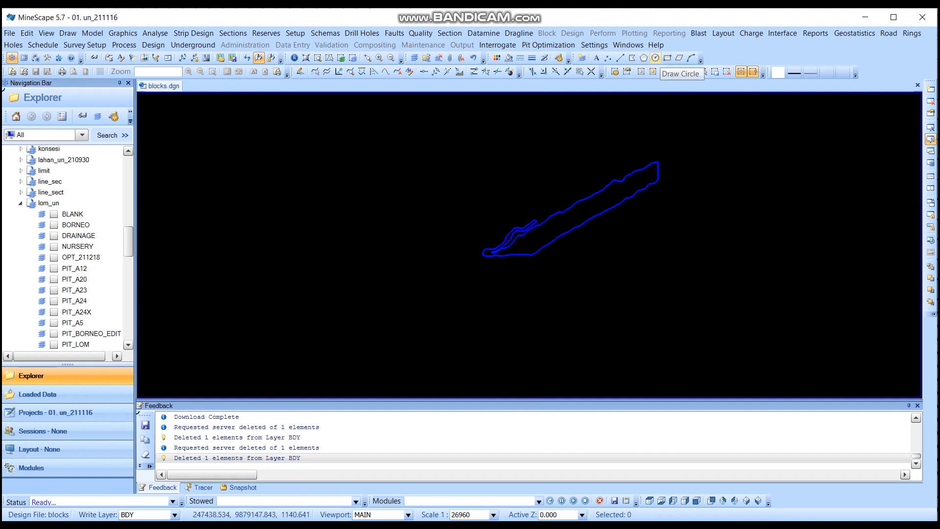
# Step: Draw a long, narrow parallelogram in the BDY layer that encloses the pit outline and follows its length
pyautogui.click(679, 58)
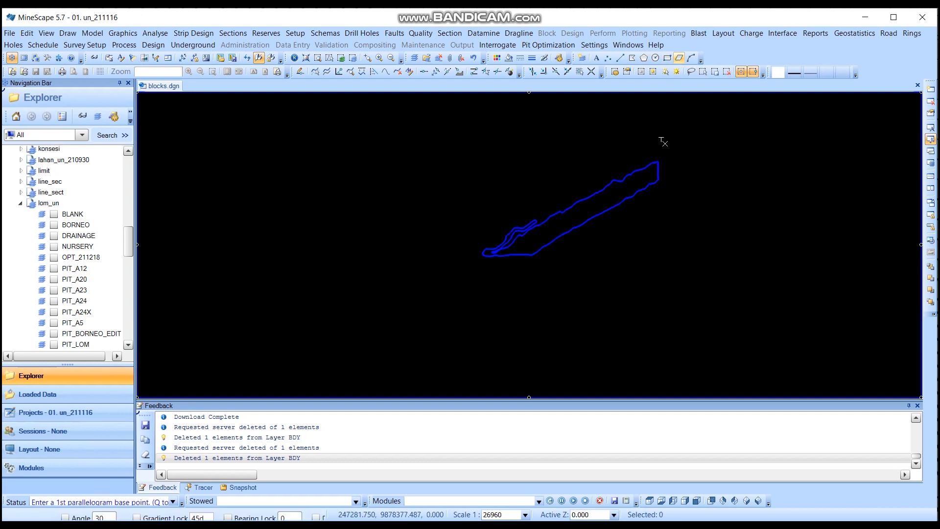
pyautogui.click(673, 136)
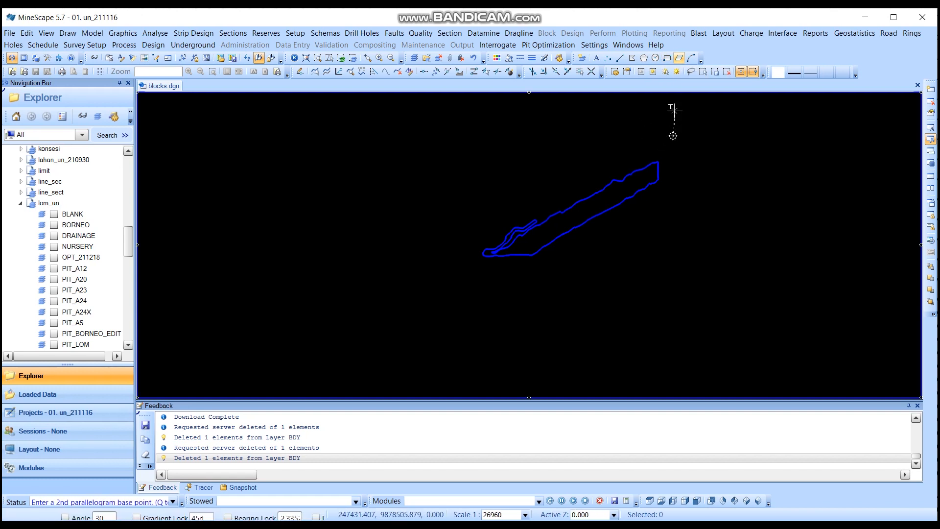
pyautogui.click(679, 58)
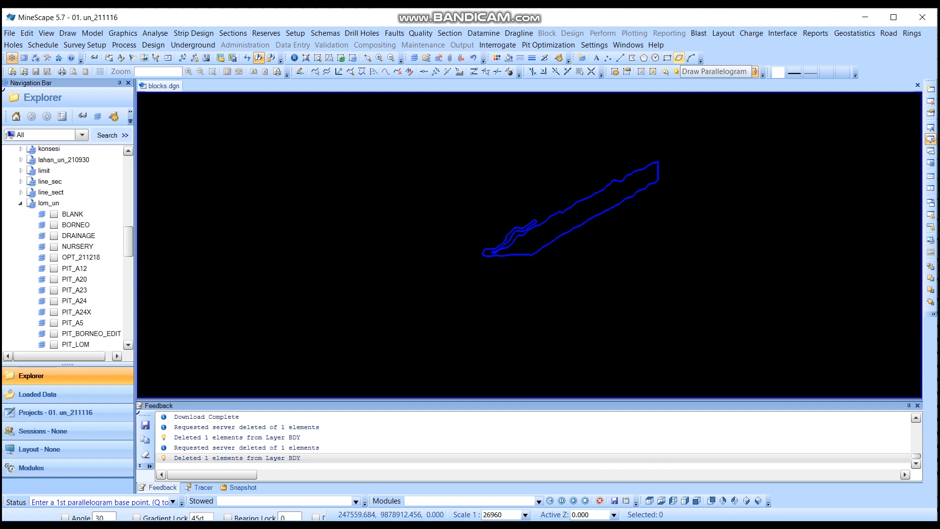
pyautogui.click(682, 132)
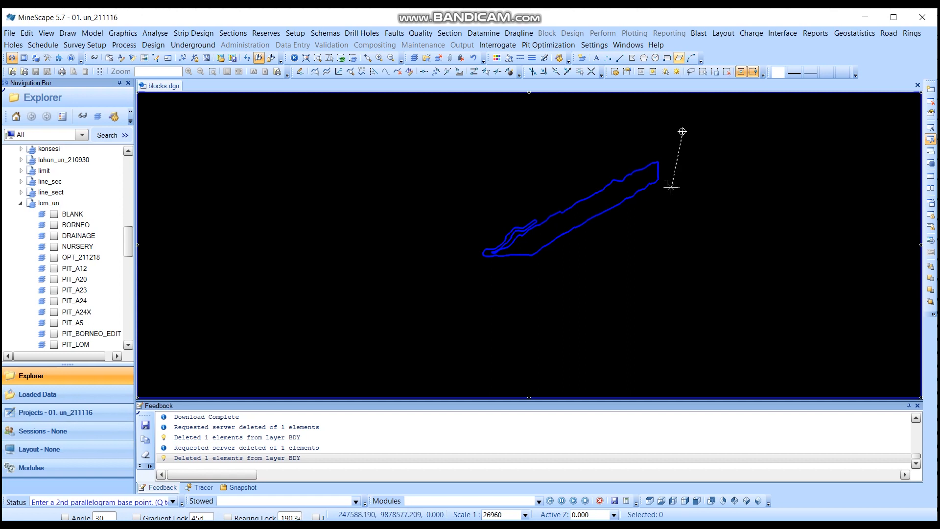
pyautogui.click(433, 262)
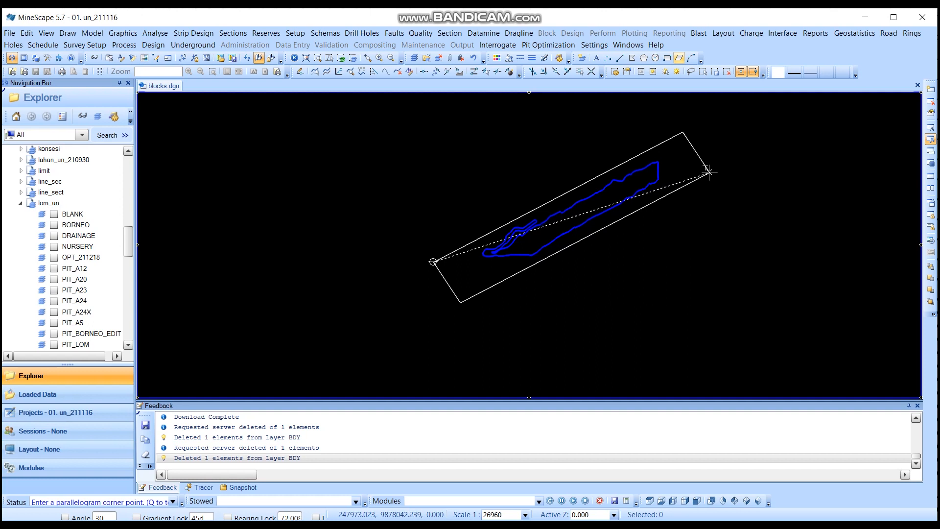
pyautogui.scroll(3, 707, 168)
pyautogui.scroll(-3, 708, 169)
pyautogui.scroll(3, 705, 173)
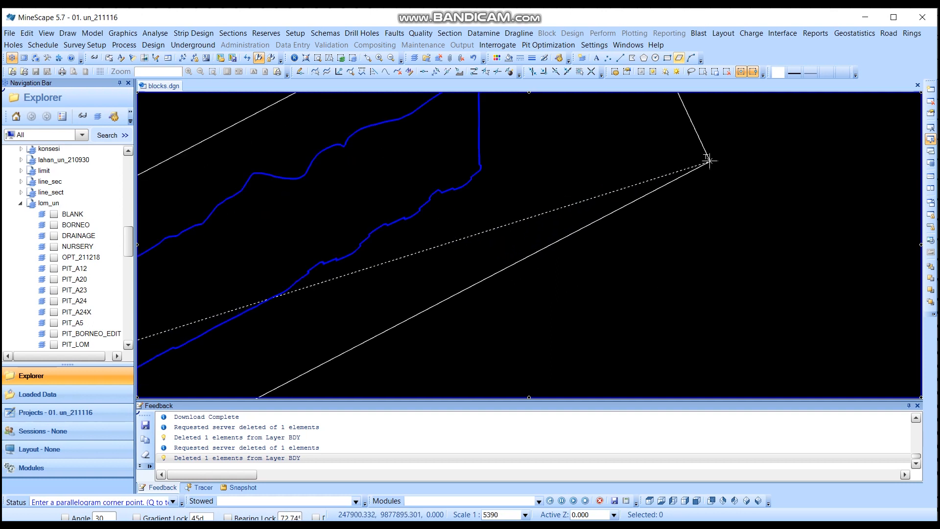
pyautogui.scroll(-5, 709, 156)
pyautogui.scroll(2, 712, 153)
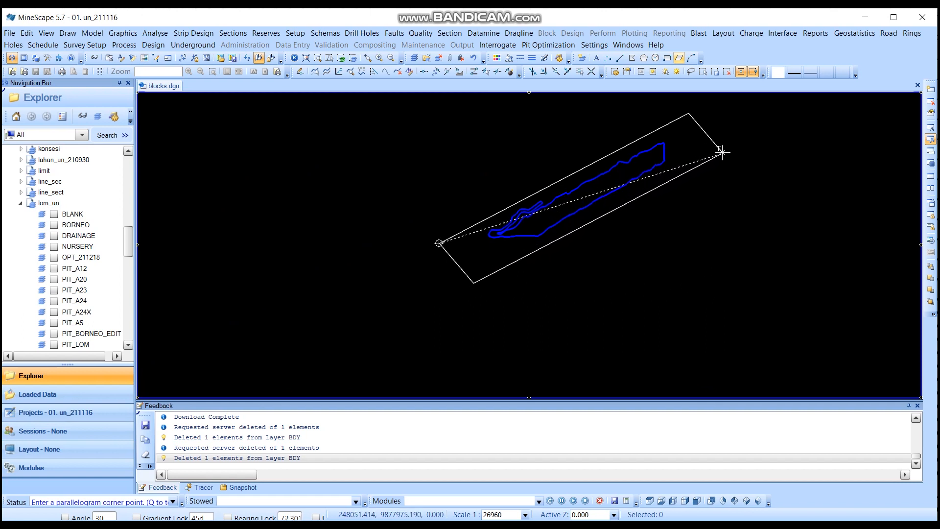
pyautogui.click(721, 152)
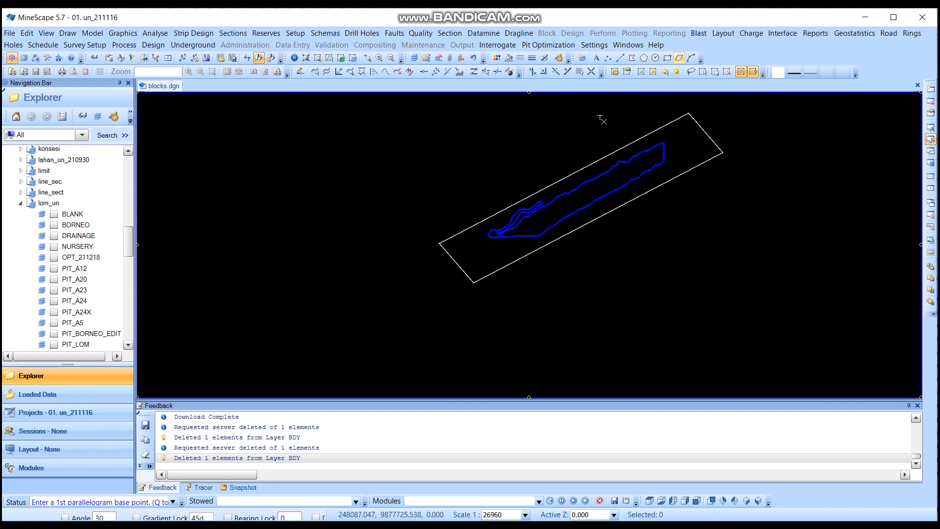
# Step: Draw a second, wider parallelogram over the first, with two sides crossing it near the pit's ends
pyautogui.click(432, 186)
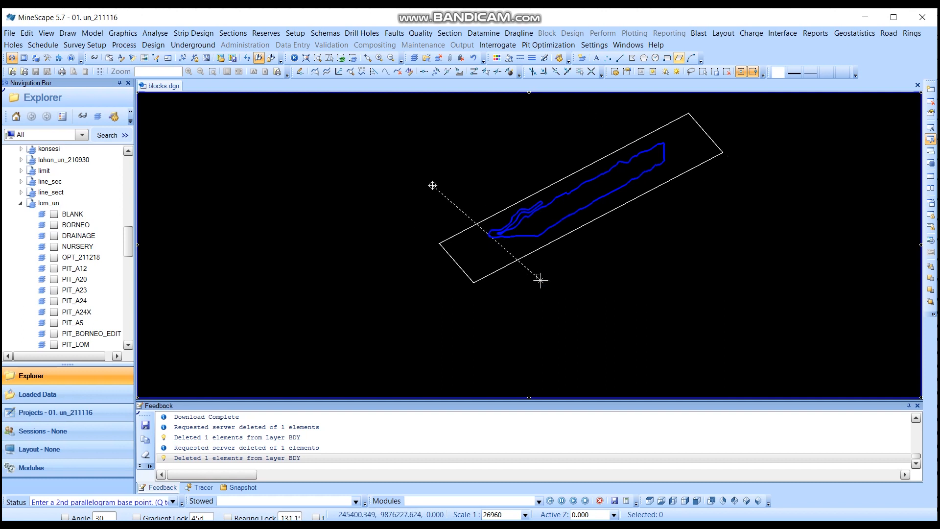
pyautogui.click(543, 309)
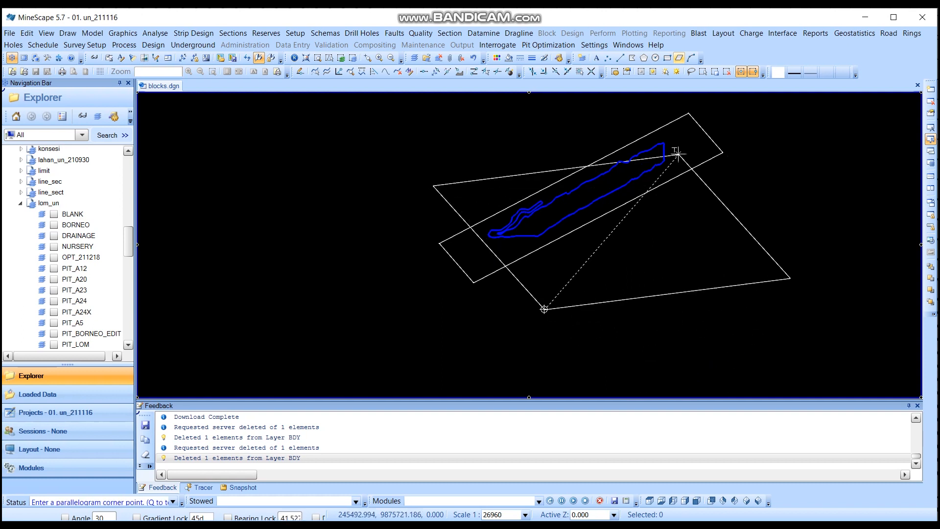
pyautogui.click(632, 99)
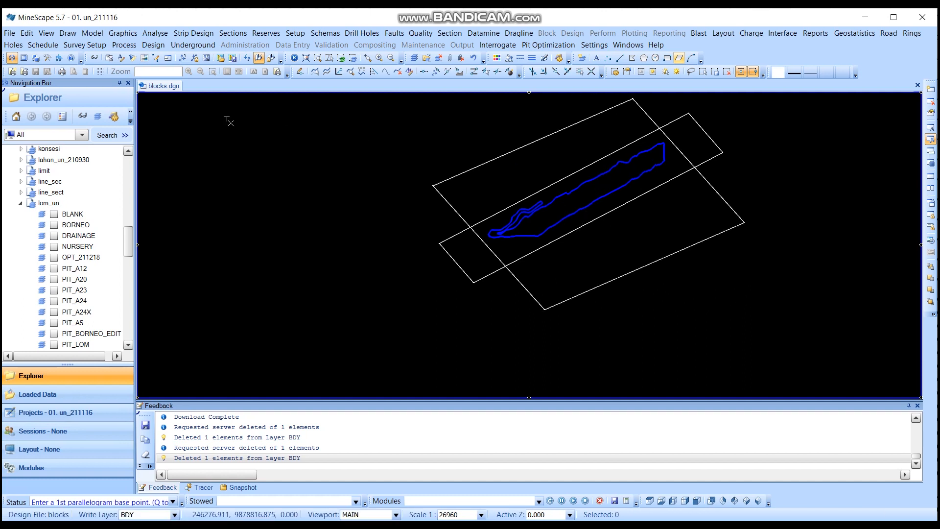
pyautogui.press('q')
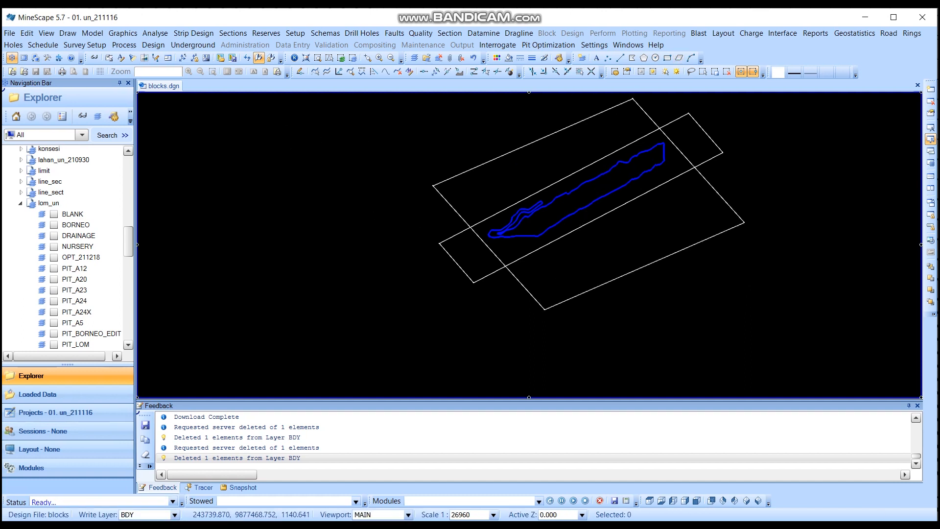
# Step: Delete the wider parallelogram's two long outer segments and the narrow one's two short end segments, leaving four crossing lines around the pit
pyautogui.click(26, 34)
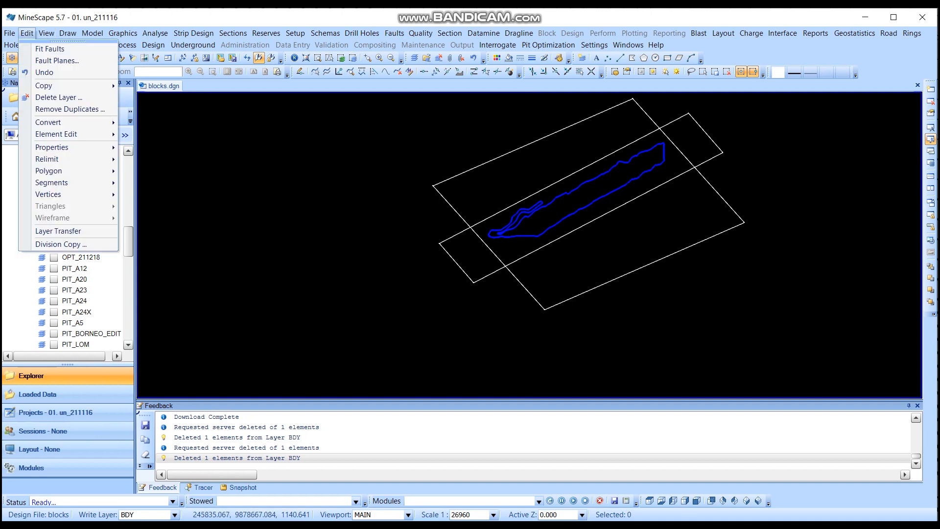
pyautogui.moveTo(52, 182)
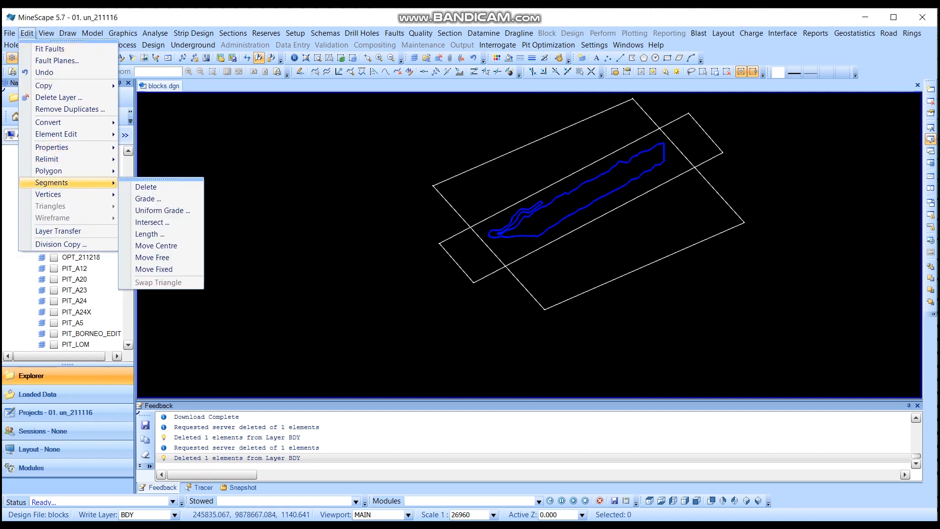
pyautogui.click(146, 187)
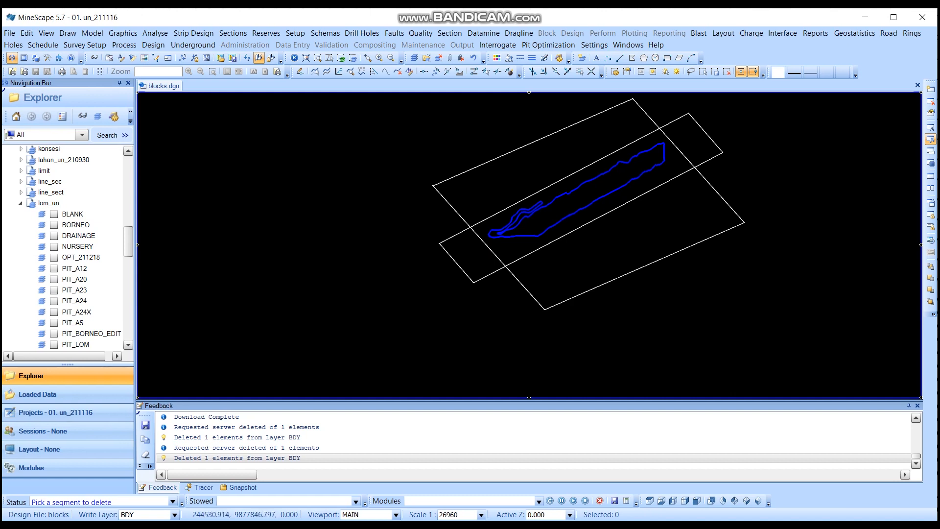
pyautogui.click(532, 143)
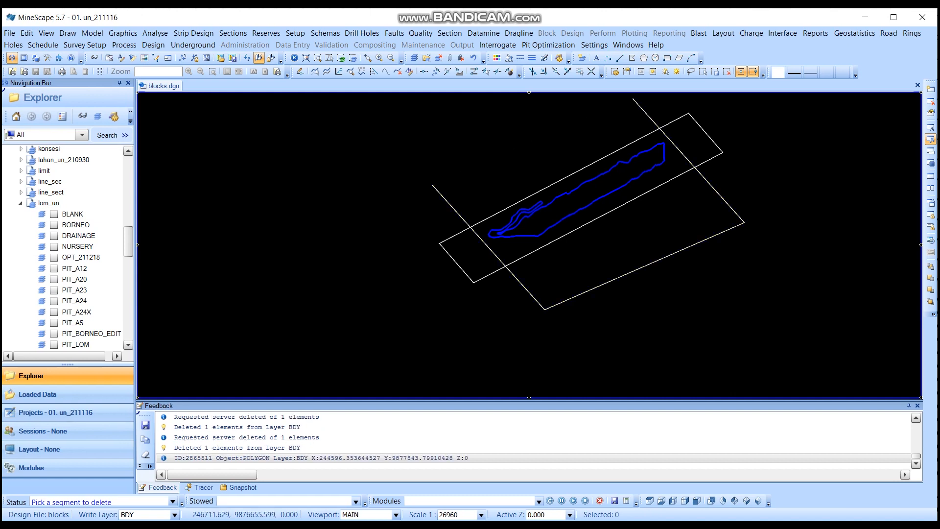
pyautogui.click(630, 271)
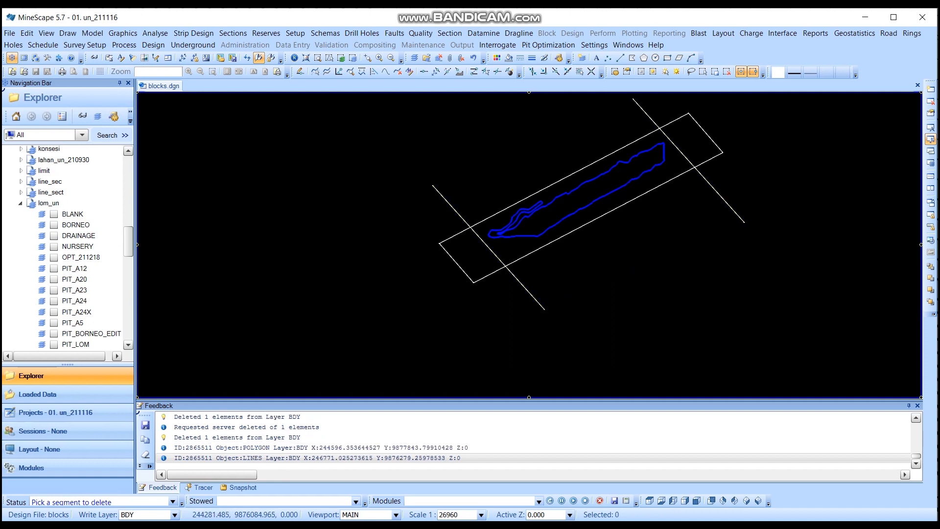
pyautogui.click(458, 264)
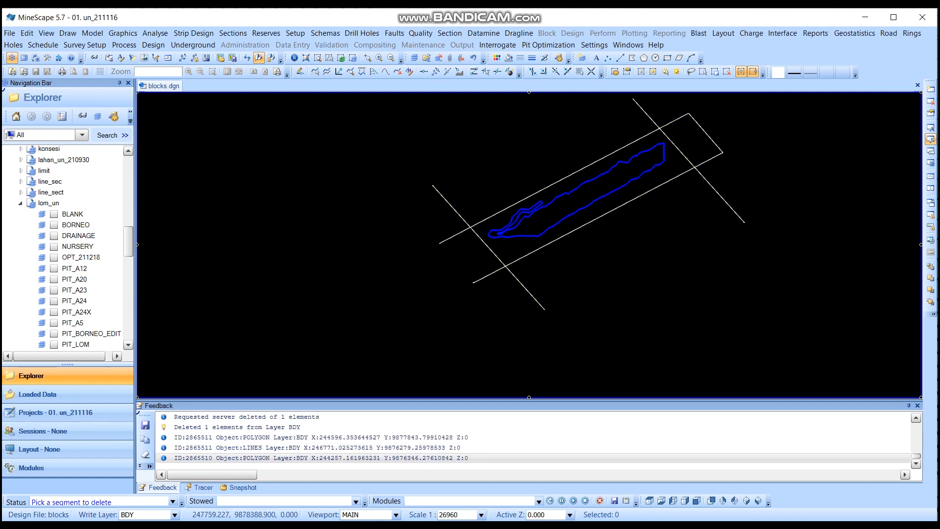
pyautogui.click(697, 122)
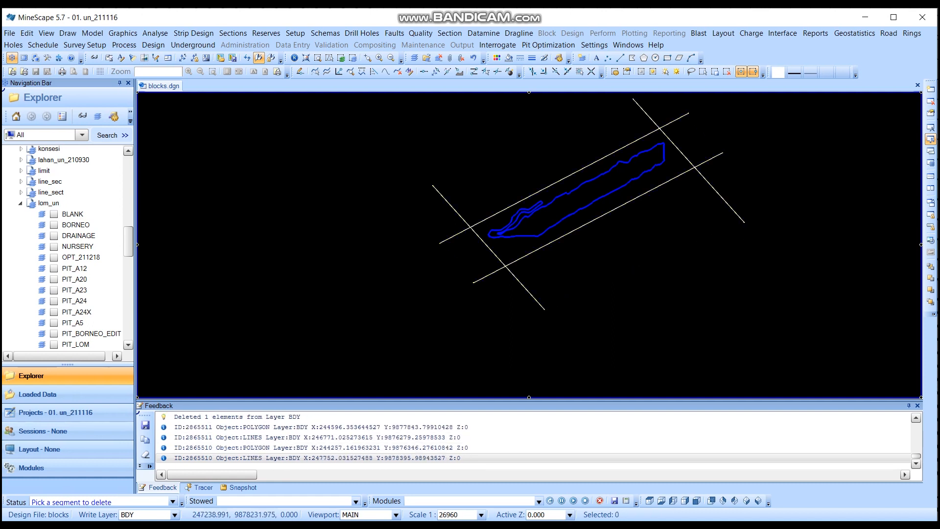
pyautogui.press('Escape')
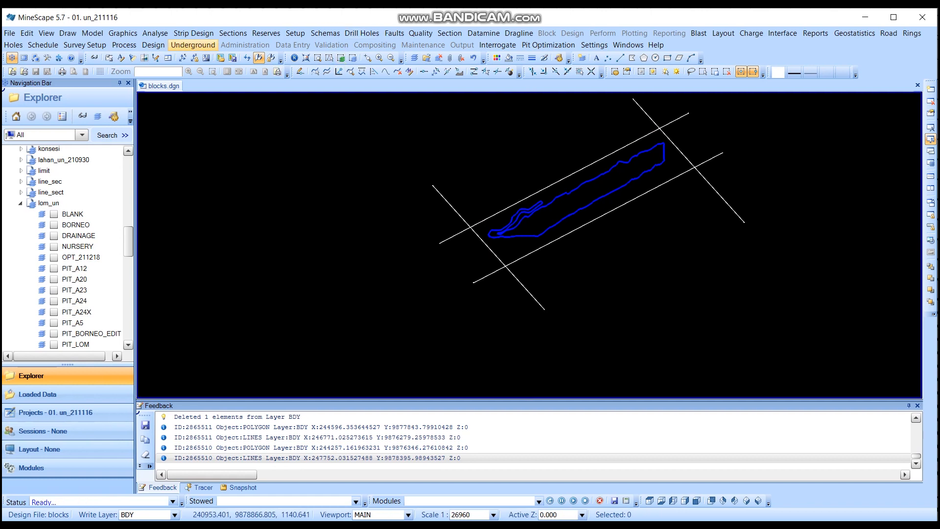
# Step: Set up Generate Strips with the southwest cross line as start line, the northeast cross line as end line and the pit outline as boundary polygon
pyautogui.click(194, 33)
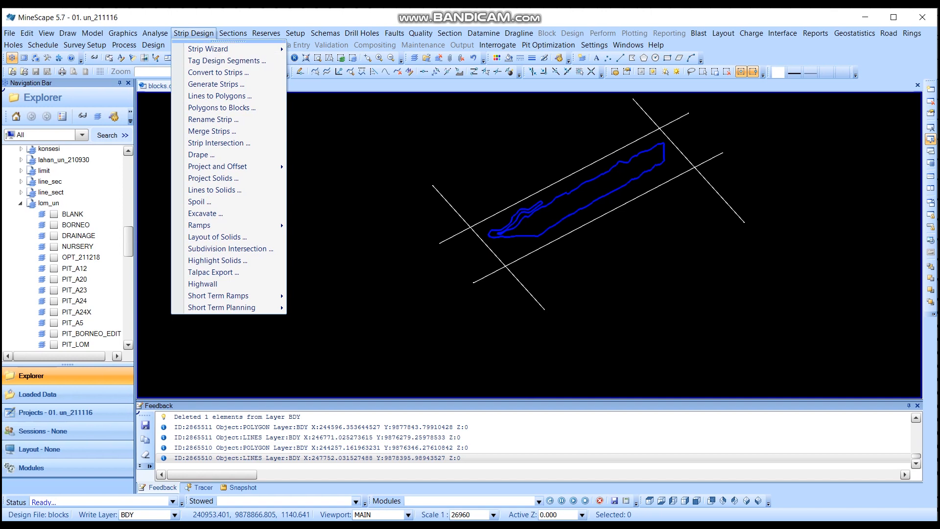
pyautogui.click(216, 84)
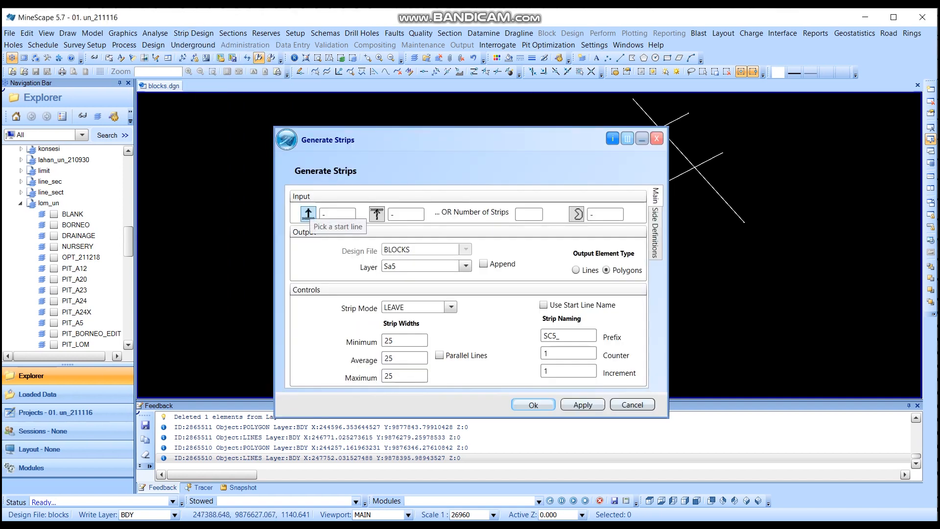
pyautogui.click(308, 214)
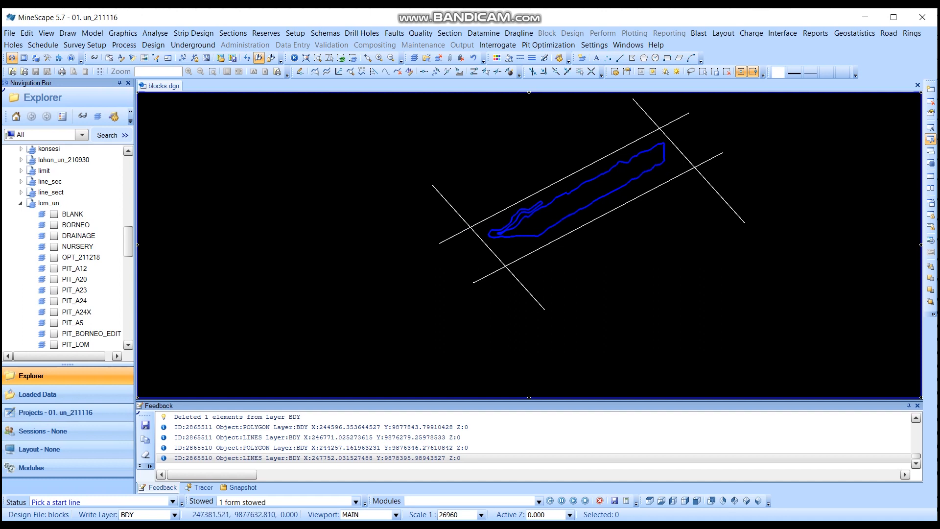
pyautogui.click(450, 205)
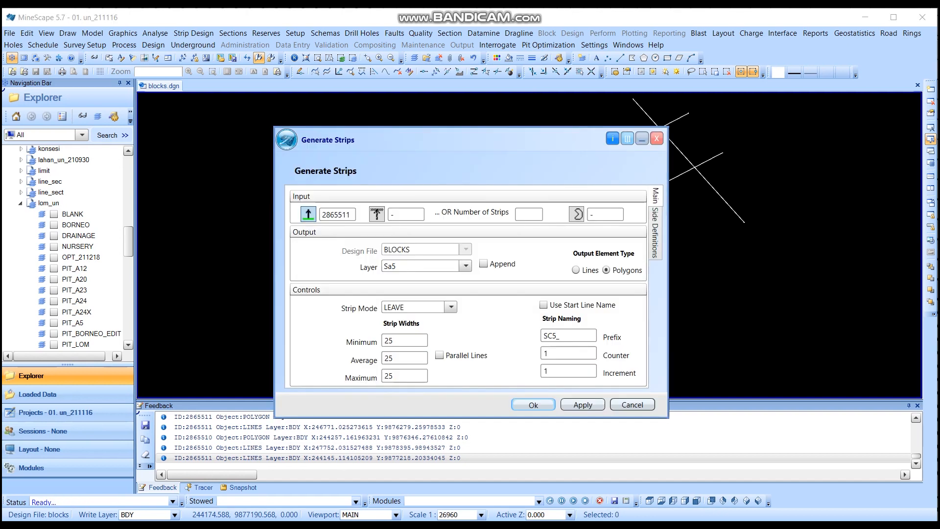
pyautogui.click(377, 214)
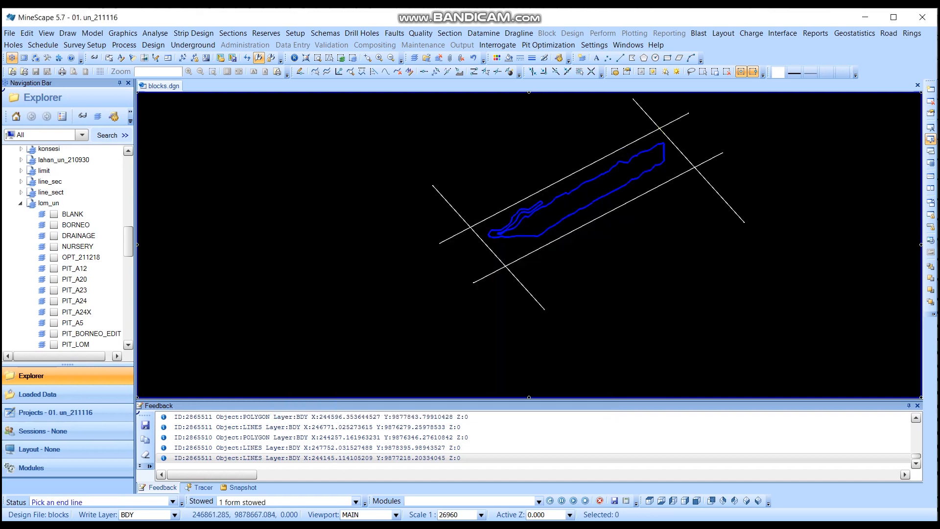
pyautogui.click(638, 105)
pyautogui.moveTo(480, 141)
pyautogui.mouseDown()
pyautogui.moveTo(713, 180)
pyautogui.moveTo(738, 175)
pyautogui.mouseUp()
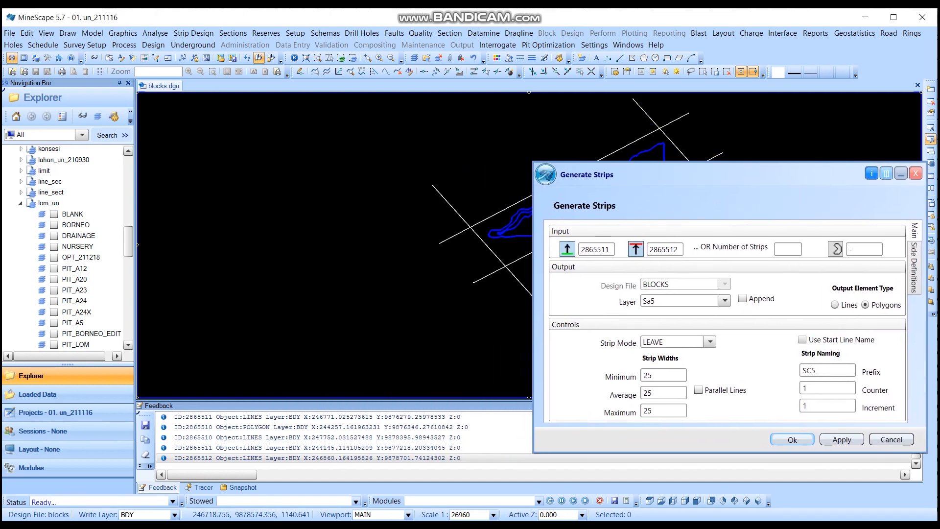
pyautogui.moveTo(505, 140); pyautogui.dragTo(411, 135, button='middle')
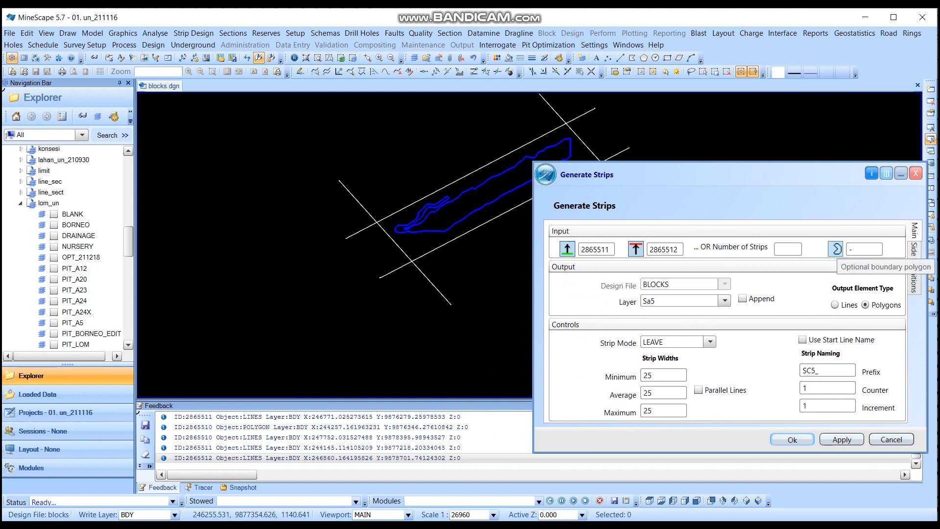
pyautogui.click(835, 249)
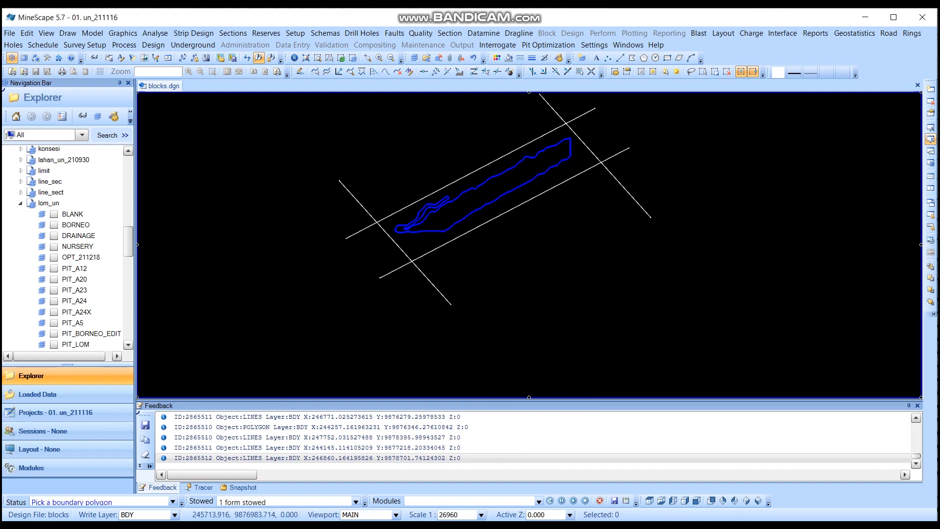
pyautogui.click(459, 219)
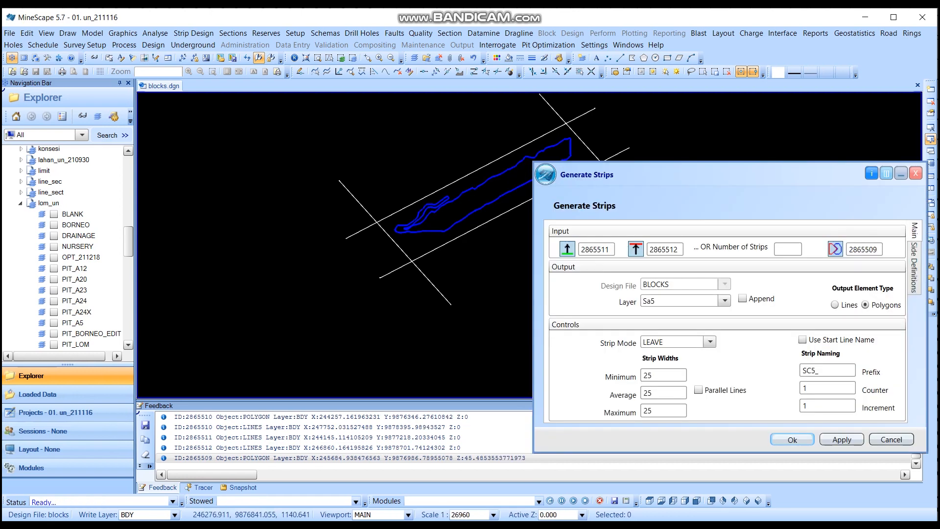
# Step: Set the strip output layer to Strip and the strip naming prefix to ST1_
pyautogui.click(651, 301)
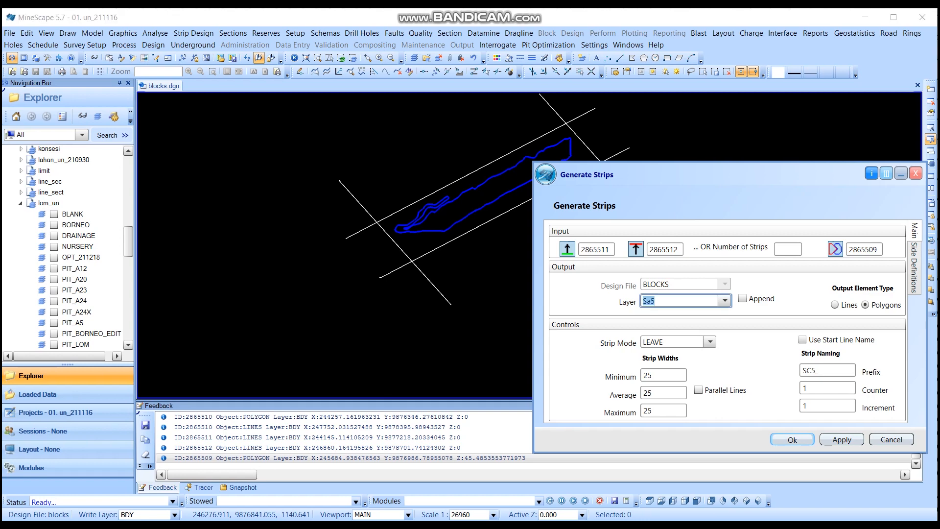
pyautogui.write('strip')
pyautogui.press('Tab')
pyautogui.write('s')
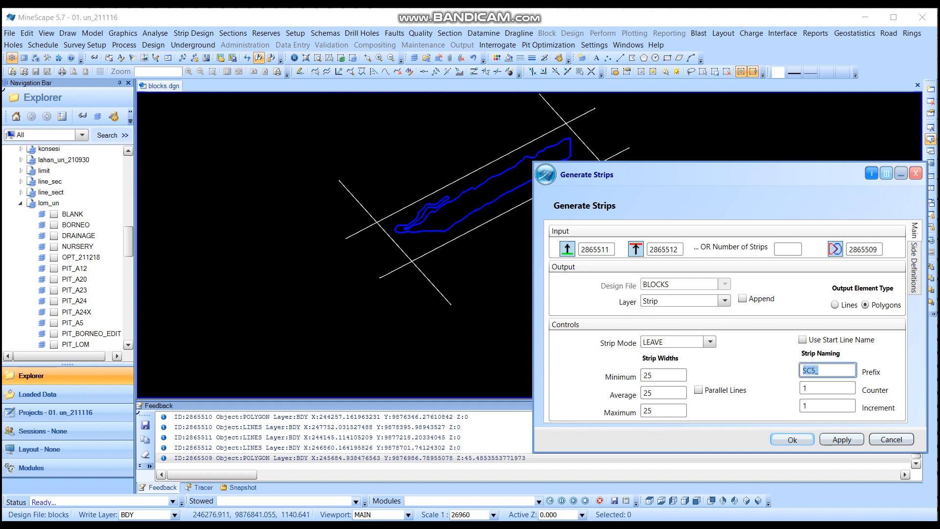
pyautogui.write('t')
pyautogui.write('T1')
# Step: Set the minimum and average strip widths to 100, replace the maximum width, and generate the strip polygons
pyautogui.doubleClick(648, 375)
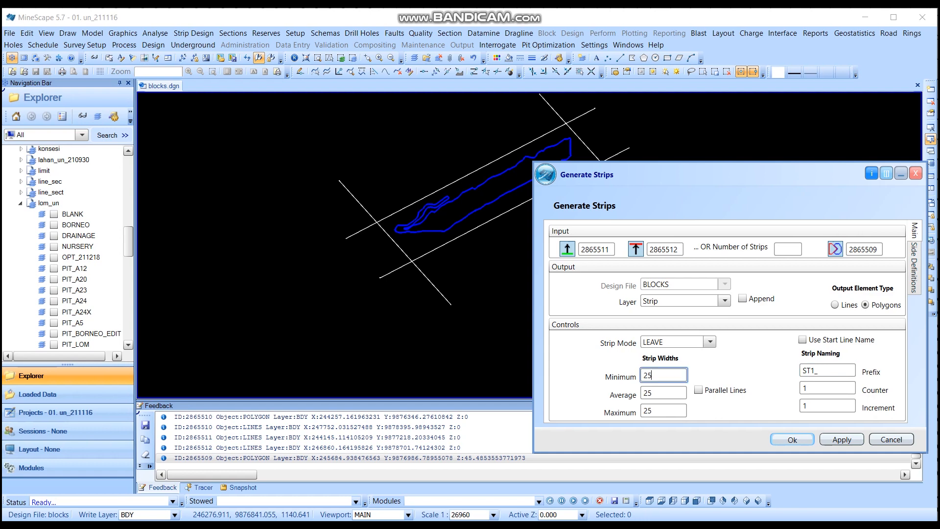
pyautogui.write('100')
pyautogui.press('Tab')
pyautogui.write('100')
pyautogui.press('Tab')
pyautogui.write('1')
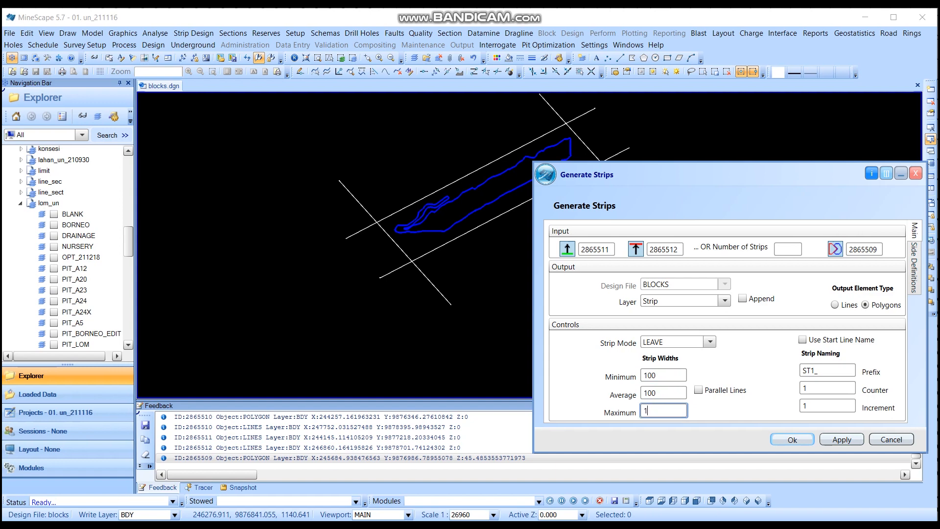
pyautogui.press('Return')
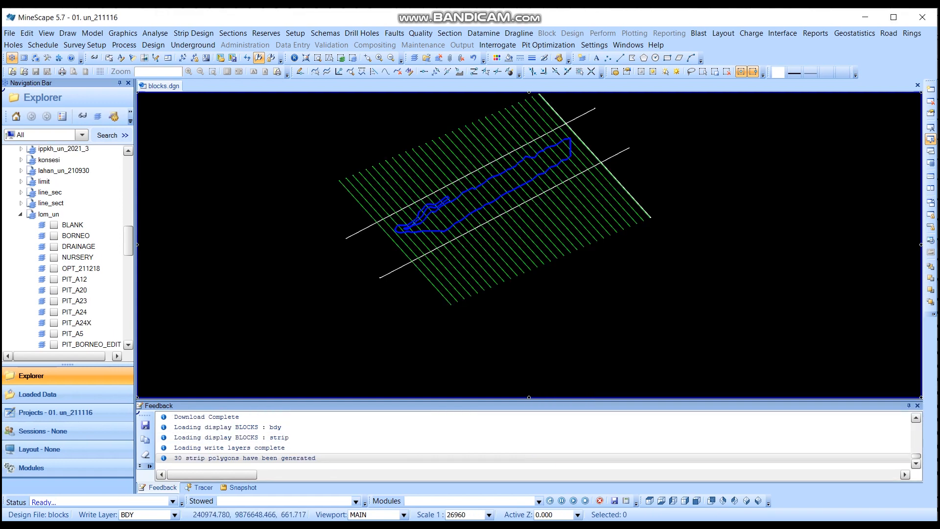
pyautogui.scroll(9, 67, 248)
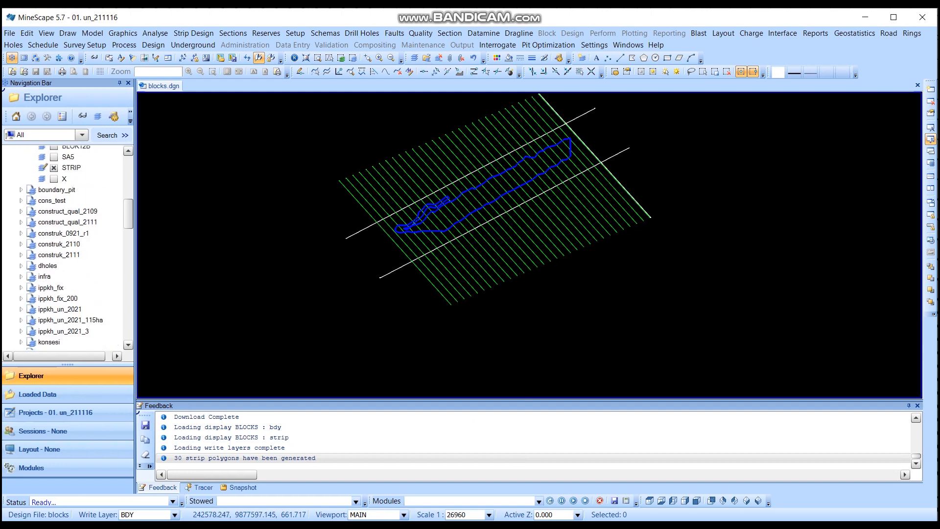
# Step: Reload the STRIP layer to check the generated strips inside the pit outline, and hide the layer
pyautogui.click(54, 251)
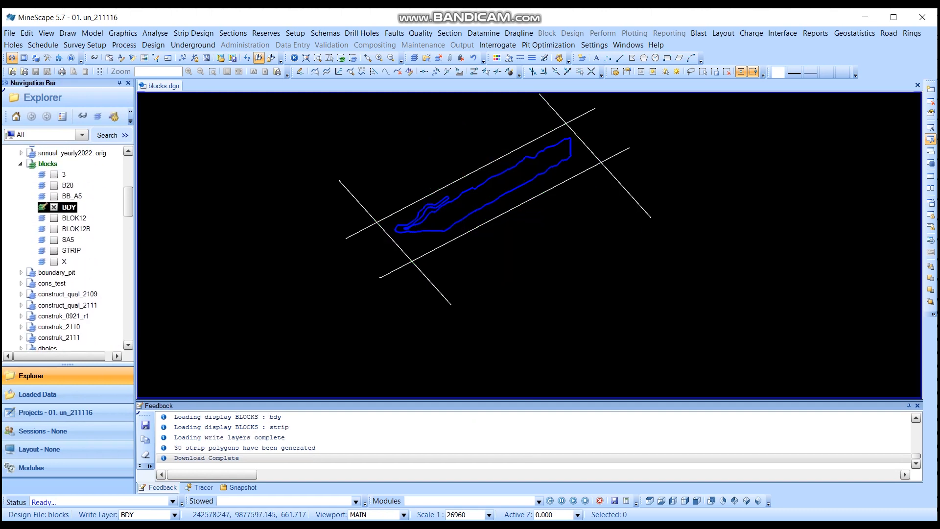
pyautogui.click(54, 250)
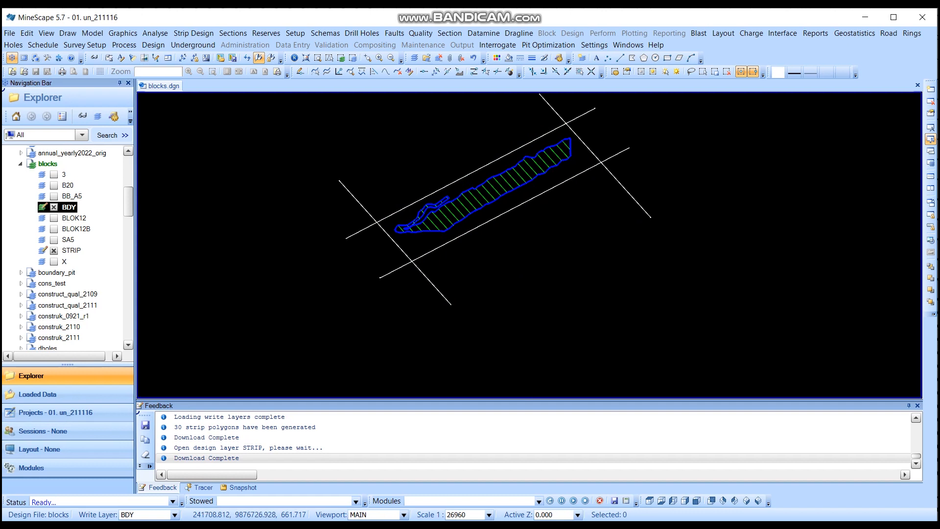
pyautogui.click(54, 250)
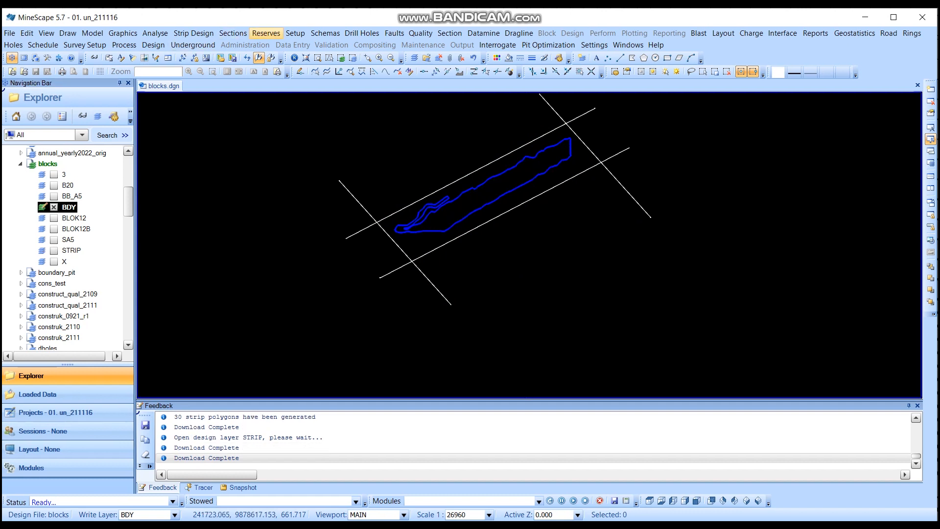
# Step: Set up Generate Strips with the long northwest line as start line, the long southeast line as end line and the pit outline as boundary polygon
pyautogui.click(266, 33)
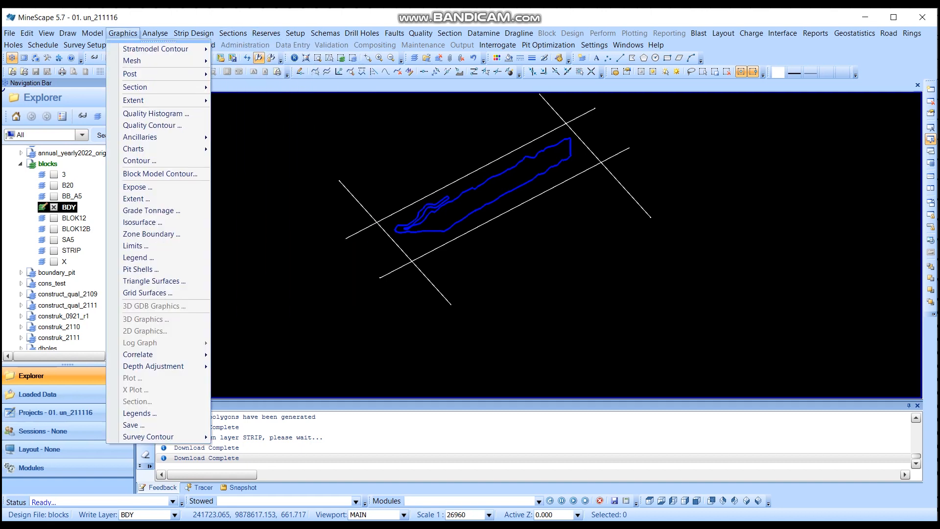
pyautogui.moveTo(193, 34)
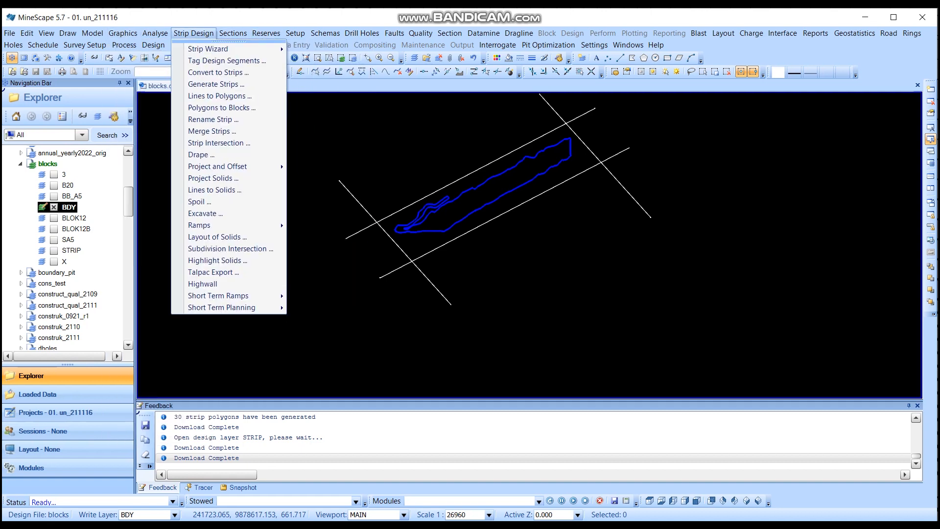
pyautogui.click(216, 84)
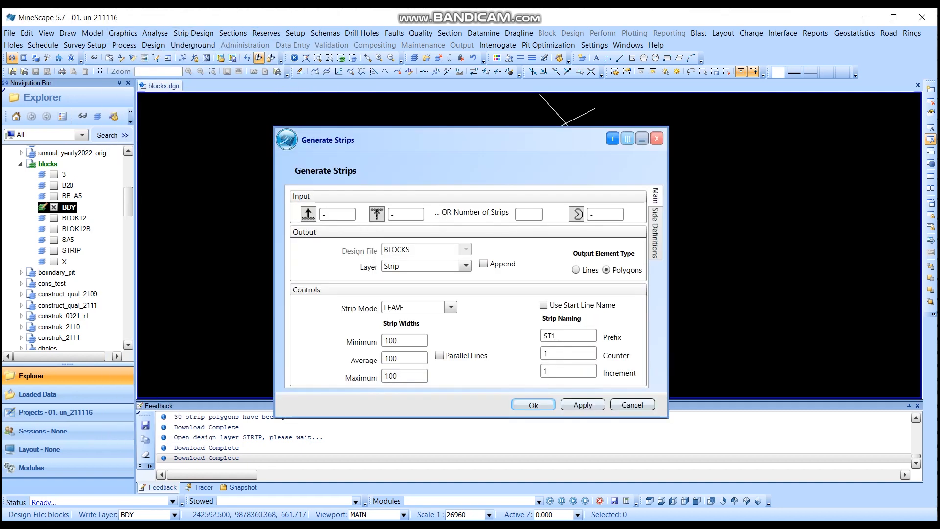
pyautogui.click(307, 213)
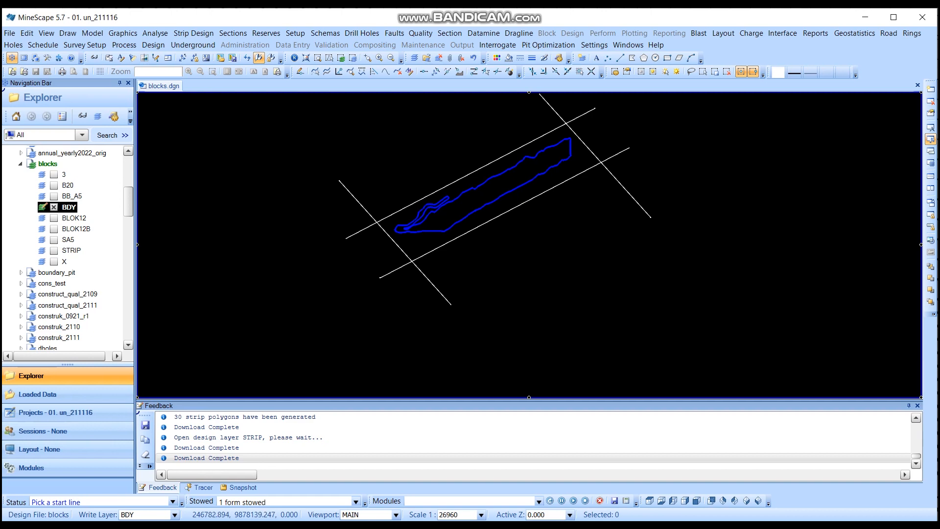
pyautogui.click(532, 139)
pyautogui.click(376, 214)
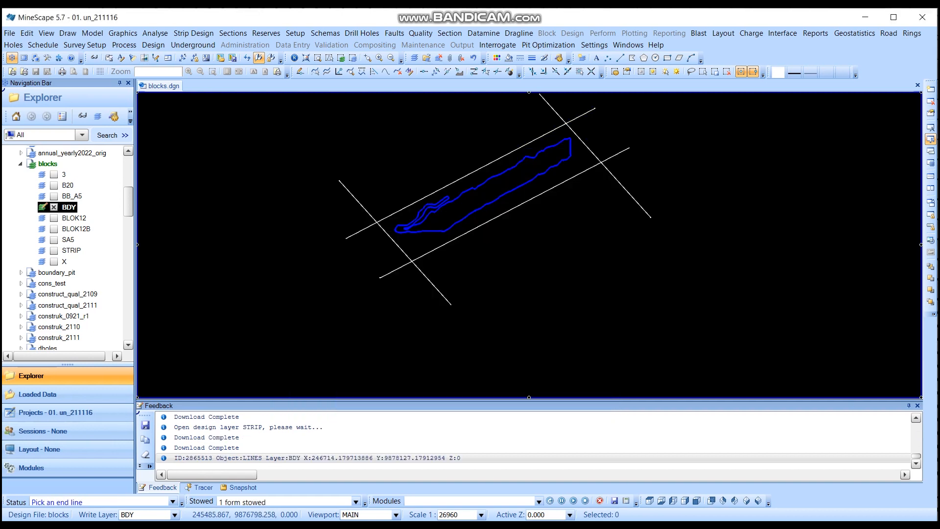
pyautogui.click(479, 224)
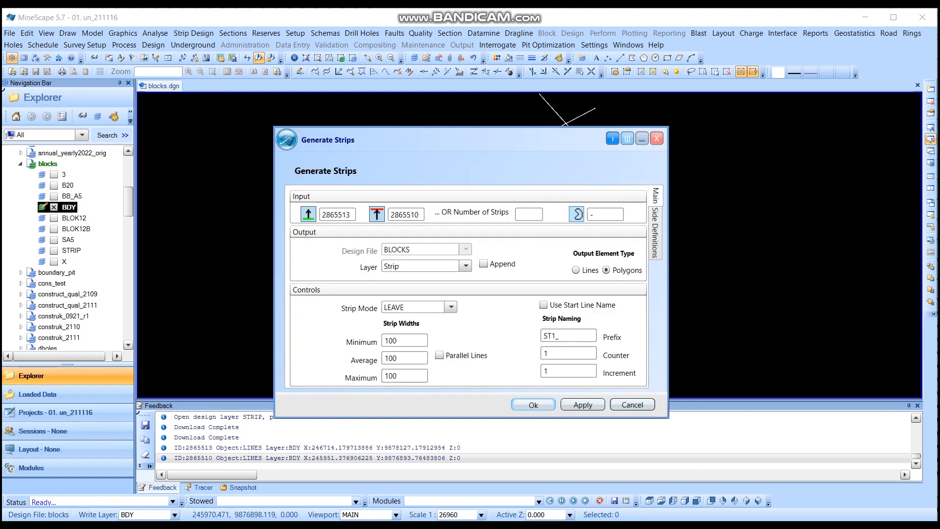
pyautogui.click(576, 214)
pyautogui.click(490, 201)
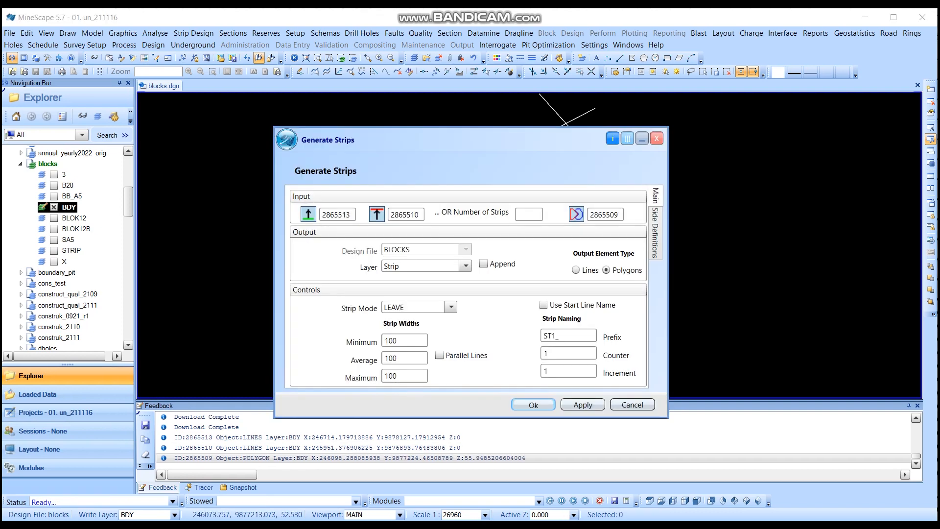
# Step: Set the output layer for the generated polygons to Blok
pyautogui.click(466, 266)
pyautogui.write('BLOOK')
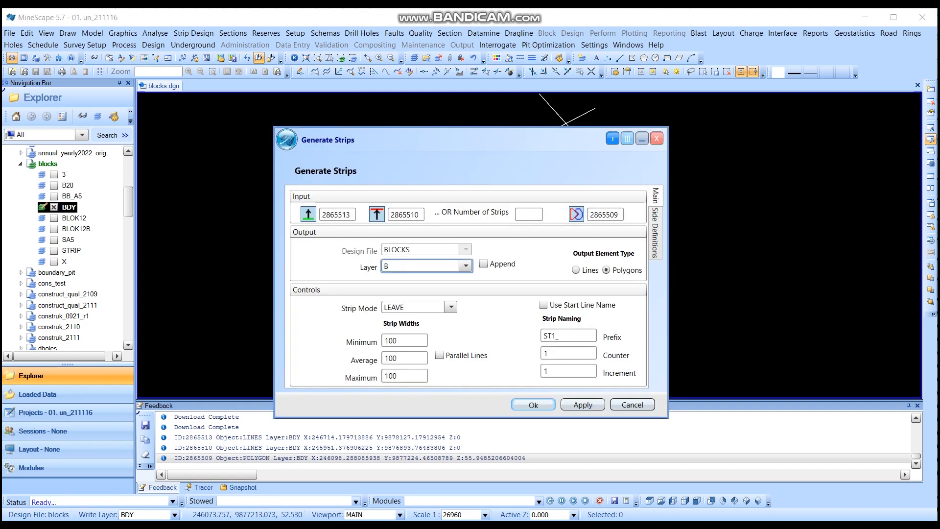
pyautogui.press('BackSpace')
pyautogui.press('BackSpace')
pyautogui.write('O')
pyautogui.moveTo(440, 140); pyautogui.dragTo(755, 139)
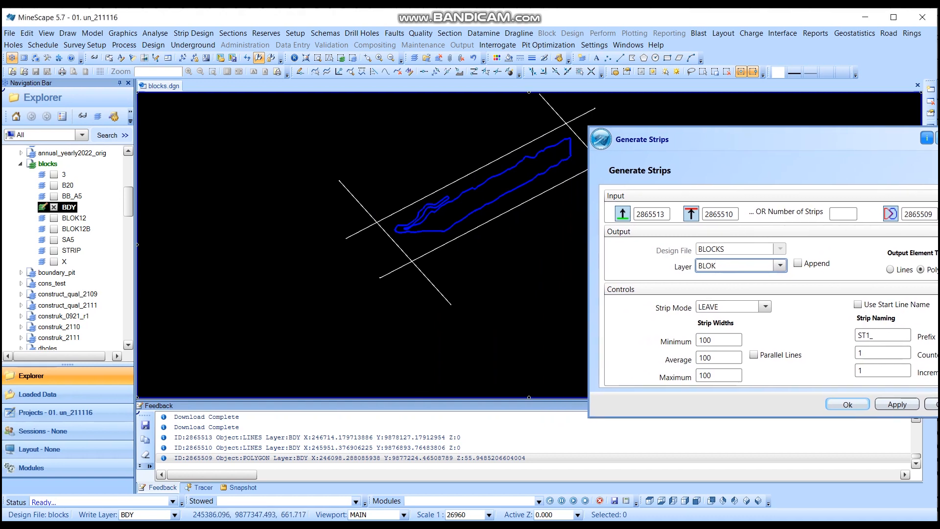
pyautogui.moveTo(685, 139); pyautogui.dragTo(606, 103)
# Step: Set the strip naming prefix to BL1_ and generate the block polygons
pyautogui.click(784, 299)
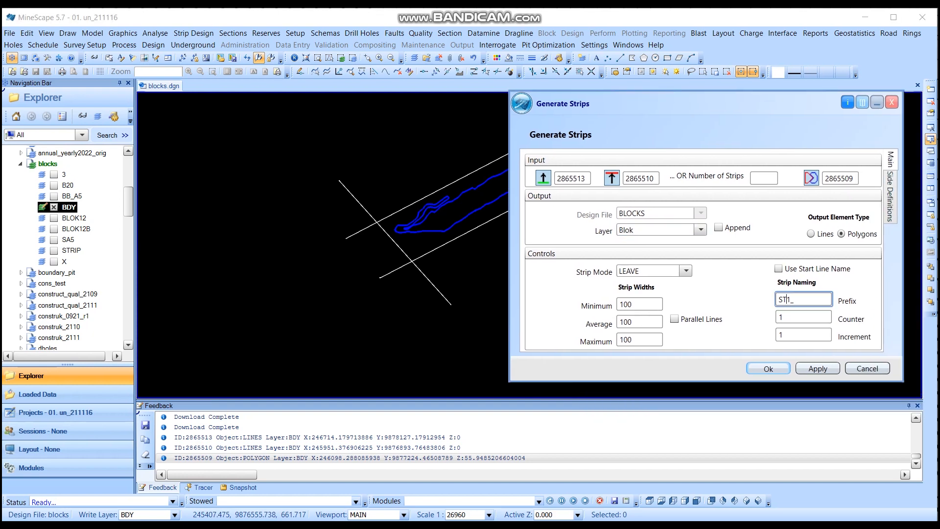
pyautogui.moveTo(786, 299); pyautogui.dragTo(777, 299)
pyautogui.write('BL')
pyautogui.click(817, 369)
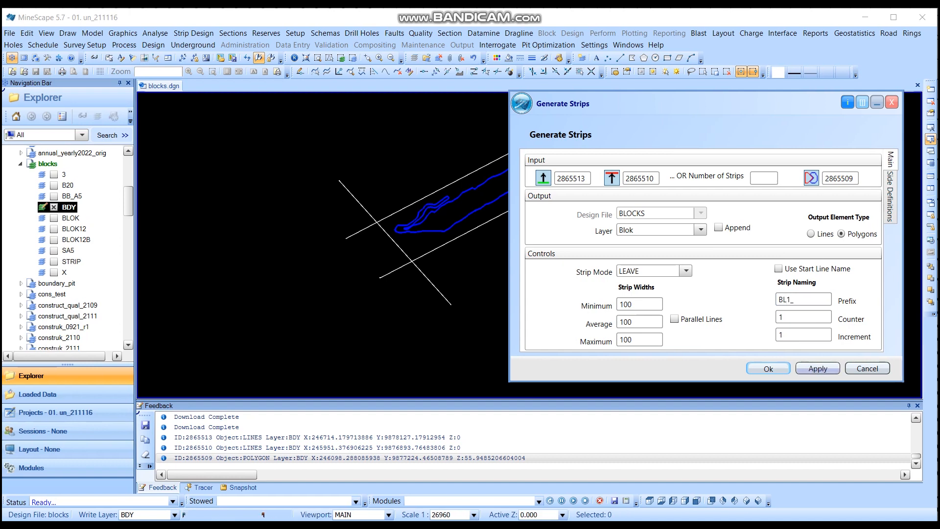
# Step: Hide the STRIP layer and turn on annotation to label the BLOK polygons
pyautogui.moveTo(308, 289); pyautogui.dragTo(147, 293, button='middle')
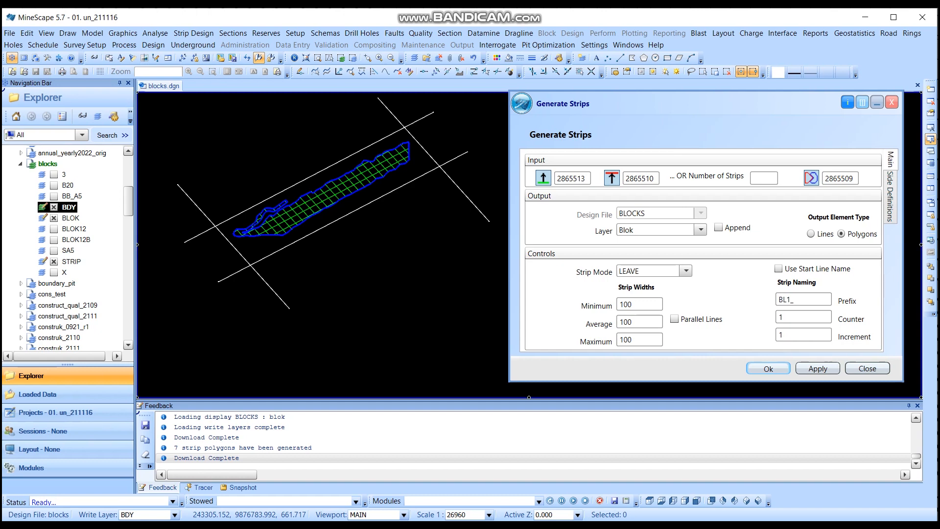
pyautogui.click(54, 261)
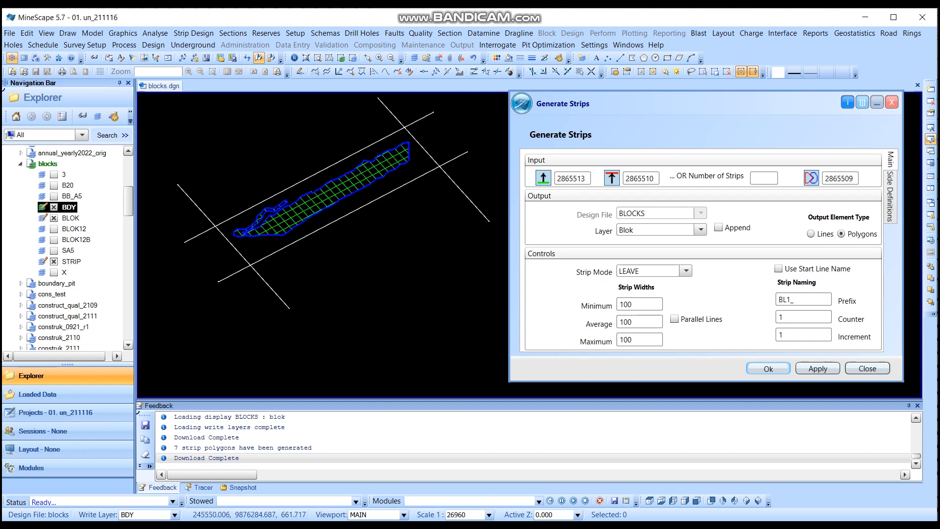
pyautogui.scroll(5, 267, 219)
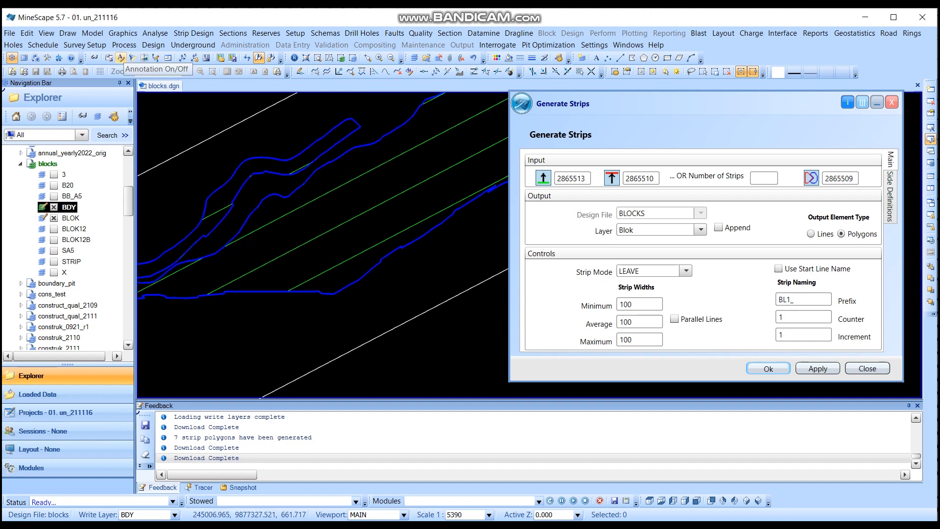
pyautogui.click(121, 58)
pyautogui.moveTo(294, 221); pyautogui.dragTo(349, 226, button='middle')
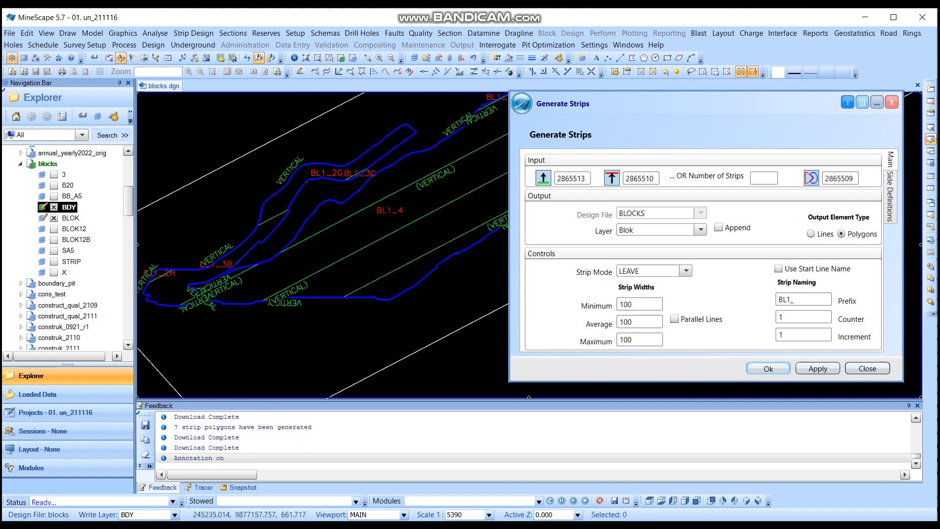
# Step: Examine the name labels of the BLOK polygons along the pit
pyautogui.scroll(5, 337, 176)
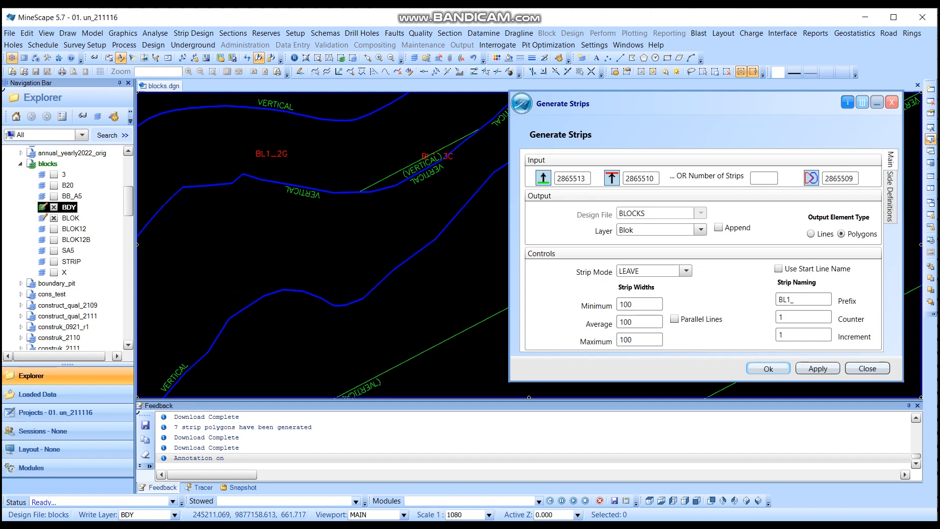
pyautogui.scroll(1, 431, 146)
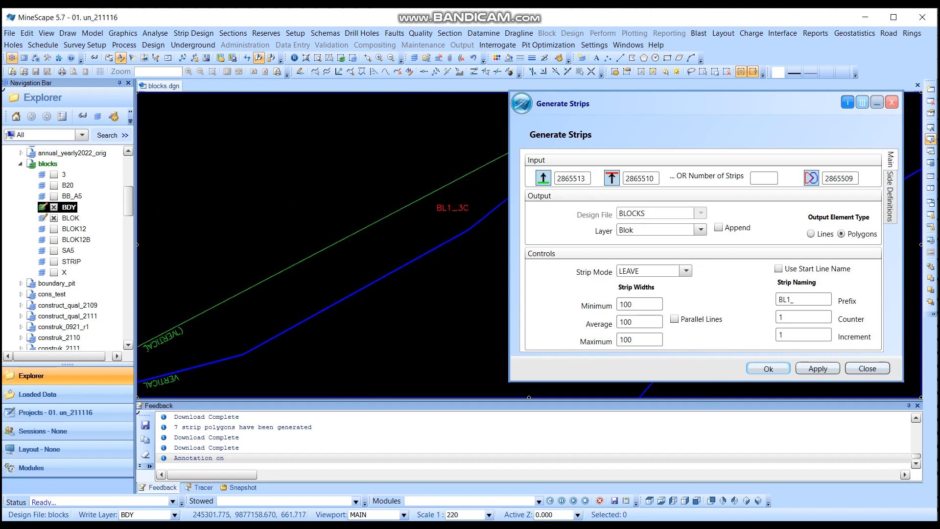
pyautogui.scroll(-1, 447, 209)
pyautogui.scroll(-5, 323, 245)
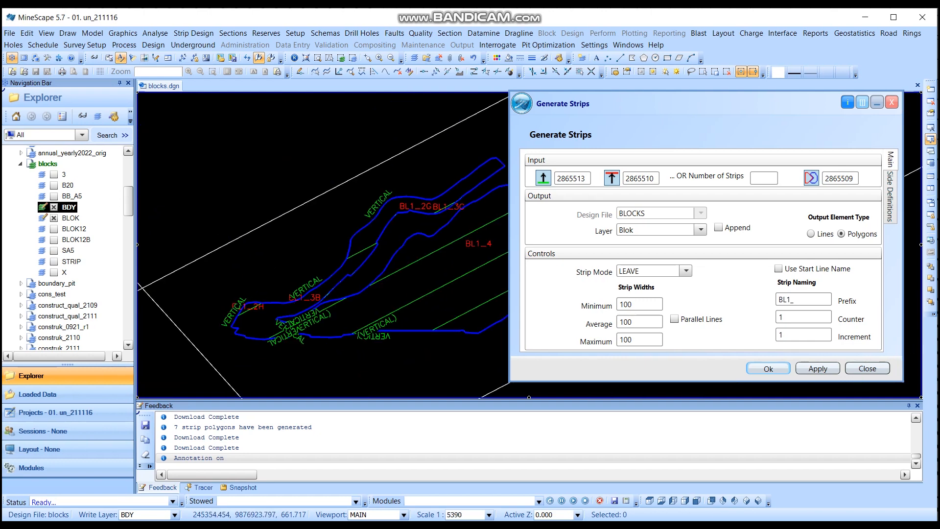
pyautogui.scroll(1, 357, 196)
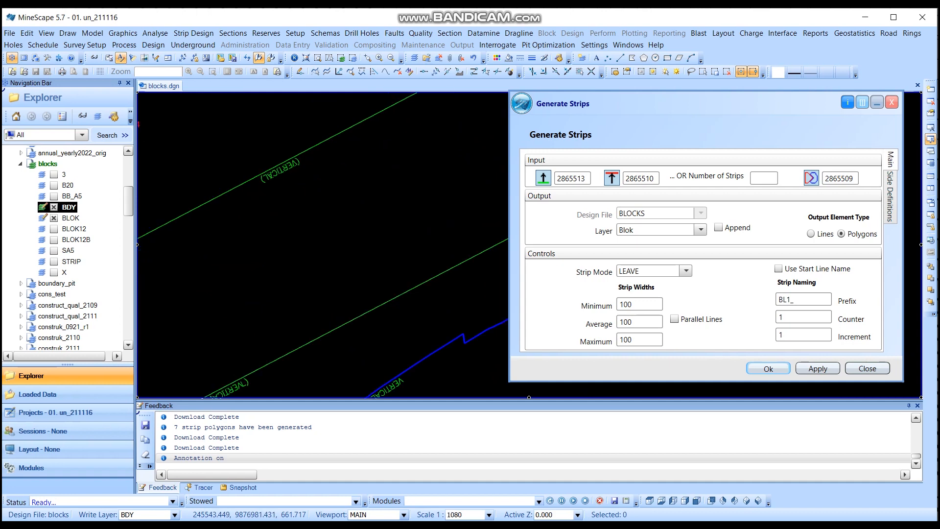
pyautogui.scroll(-1, 393, 250)
pyautogui.moveTo(431, 245); pyautogui.dragTo(304, 290, button='middle')
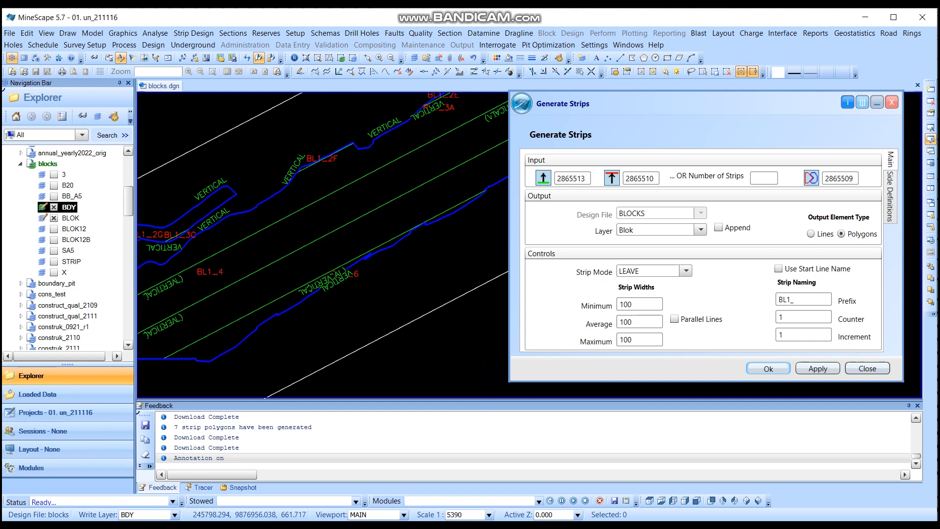
# Step: Close the Generate Strips form and return to the full pit layout
pyautogui.click(782, 299)
pyautogui.click(782, 299)
pyautogui.click(891, 102)
pyautogui.scroll(-5, 341, 230)
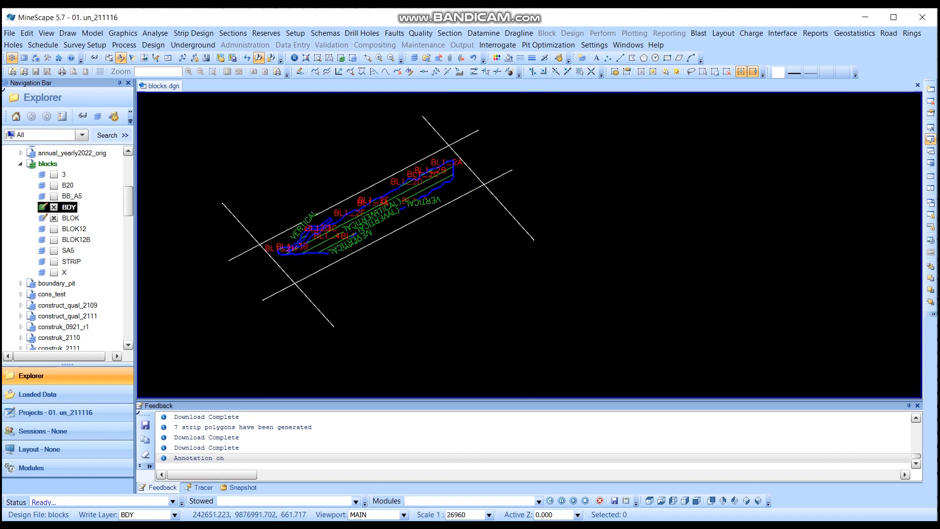
# Step: Make STRIP the write layer and hide the BDY layer, keeping only the BLOK and STRIP polygons displayed
pyautogui.rightClick(66, 261)
pyautogui.click(84, 269)
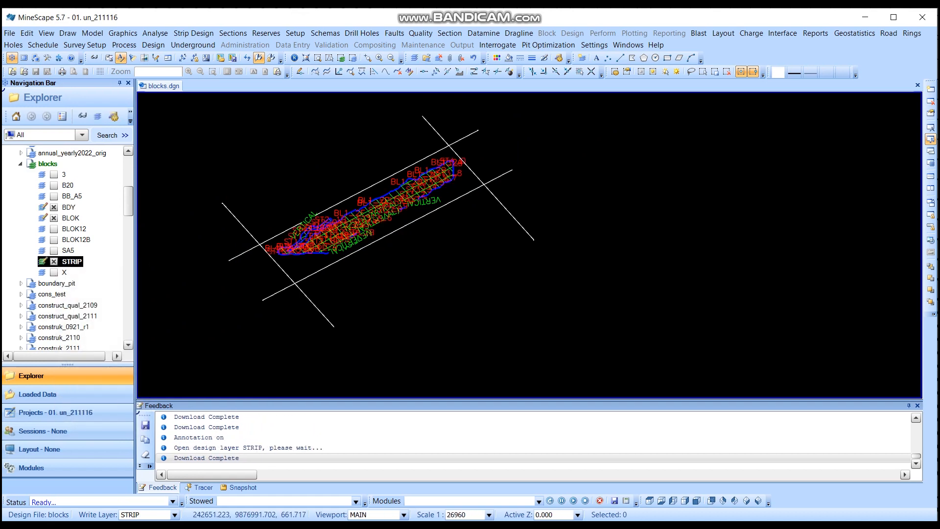
pyautogui.scroll(5, 318, 222)
pyautogui.moveTo(318, 221); pyautogui.dragTo(378, 273, button='middle')
pyautogui.scroll(-5, 576, 199)
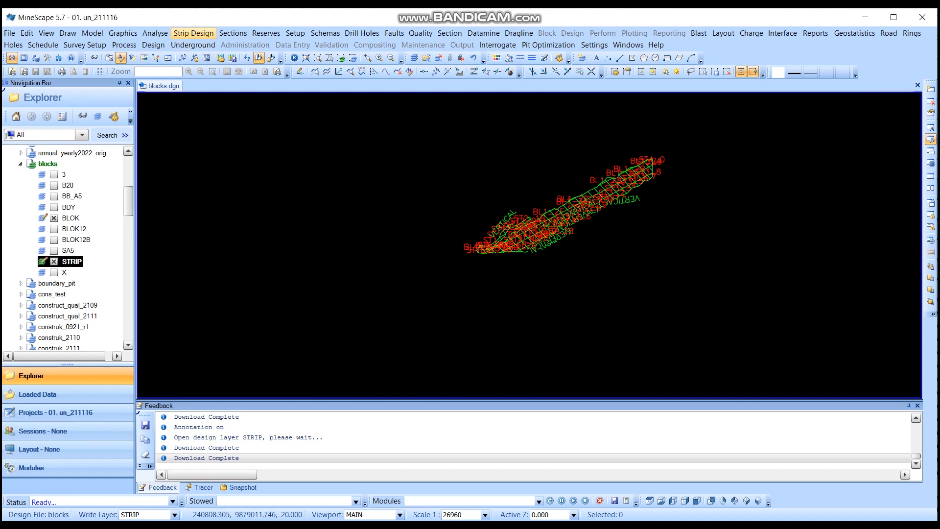
# Step: Open Strip Intersection and remove all existing entries from the Primary Blocks and Secondary Blocks lists
pyautogui.click(193, 32)
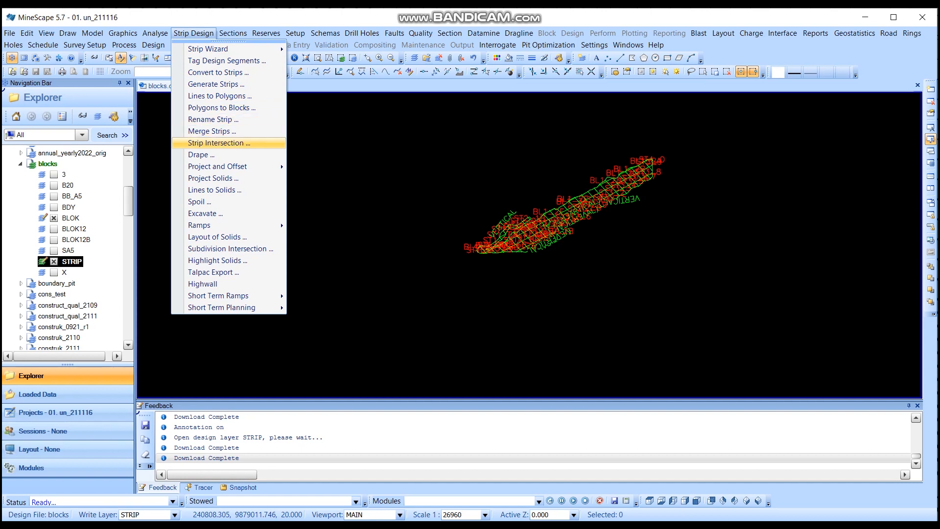
pyautogui.click(216, 143)
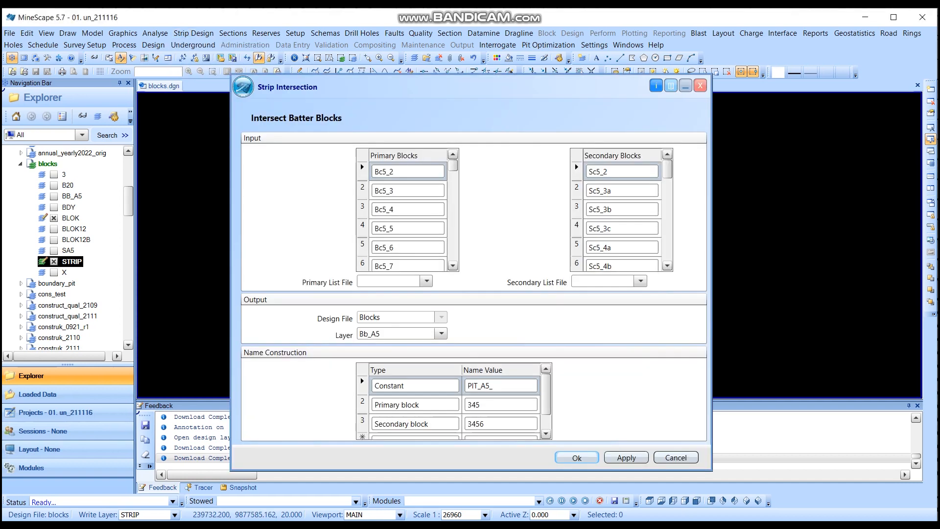
pyautogui.hotkey('ctrl', 'Delete')
pyautogui.hotkey('ctrl', 'Delete')
pyautogui.hotkey('ctrl', 'Delete')
pyautogui.hotkey('ctrl', 'Delete')
pyautogui.hotkey('ctrl', 'Delete')
pyautogui.hotkey('ctrl', 'Delete')
pyautogui.hotkey('ctrl', 'Delete')
pyautogui.hotkey('ctrl', 'Delete')
pyautogui.hotkey('ctrl', 'Delete')
pyautogui.hotkey('ctrl', 'Delete')
pyautogui.hotkey('ctrl', 'Delete')
pyautogui.hotkey('ctrl', 'Delete')
pyautogui.hotkey('ctrl', 'Delete')
pyautogui.hotkey('ctrl', 'Delete')
pyautogui.hotkey('ctrl', 'Delete')
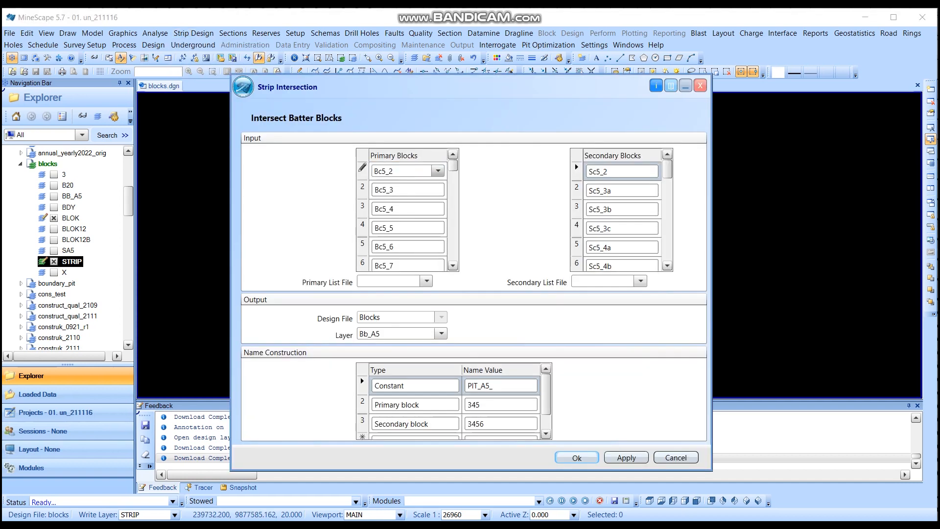
pyautogui.hotkey('ctrl', 'Delete')
pyautogui.hotkey('ctrl', 'Delete')
pyautogui.hotkey('ctrl', 'Delete')
pyautogui.hotkey('ctrl', 'Delete')
pyautogui.hotkey('ctrl', 'Delete')
pyautogui.hotkey('ctrl', 'Delete')
pyautogui.hotkey('ctrl', 'Delete')
pyautogui.hotkey('ctrl', 'Delete')
pyautogui.hotkey('ctrl', 'Delete')
pyautogui.hotkey('ctrl', 'Delete')
pyautogui.hotkey('ctrl', 'Delete')
pyautogui.hotkey('ctrl', 'Delete')
pyautogui.hotkey('ctrl', 'Delete')
pyautogui.hotkey('ctrl', 'Delete')
pyautogui.hotkey('ctrl', 'Delete')
pyautogui.hotkey('ctrl', 'Delete')
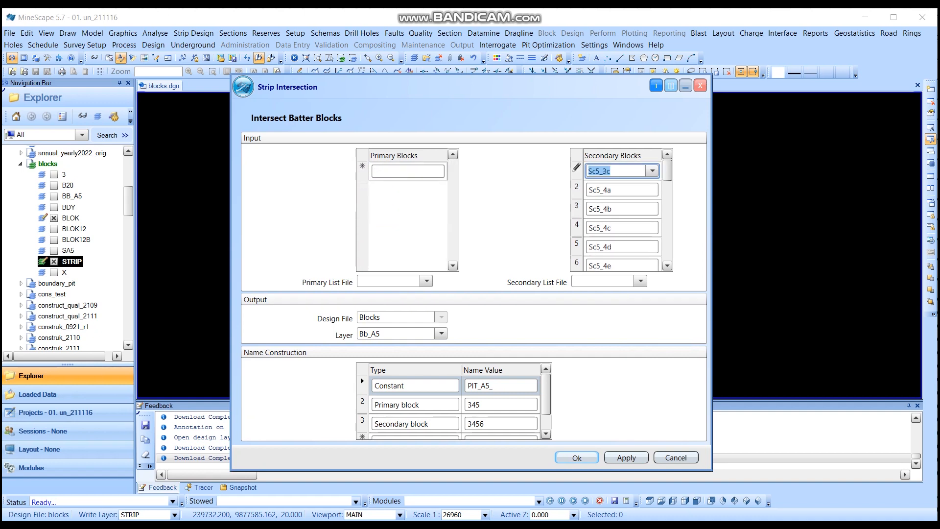
pyautogui.hotkey('ctrl', 'Delete')
pyautogui.hotkey('ctrl', 'Delete')
pyautogui.hotkey('ctrl', 'Delete')
pyautogui.hotkey('ctrl', 'Delete')
pyautogui.hotkey('ctrl', 'Delete')
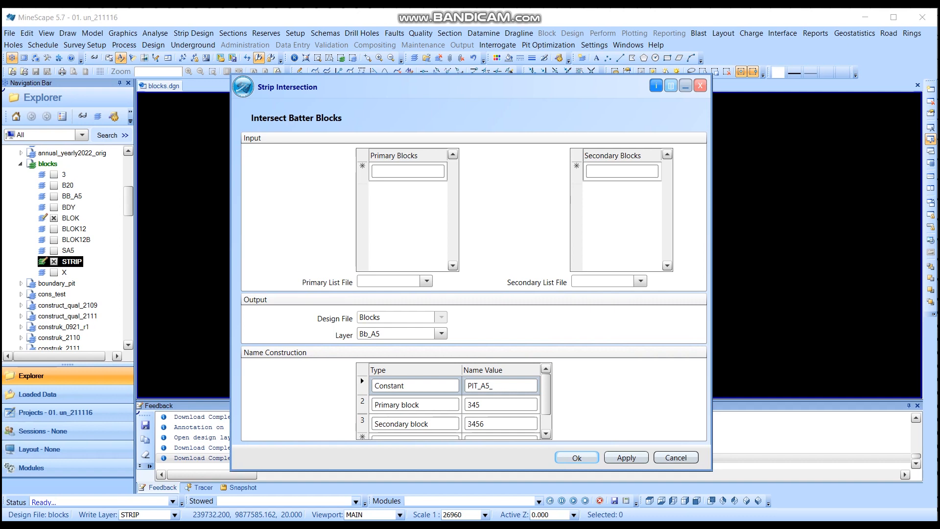
pyautogui.click(402, 171)
pyautogui.rightClick(402, 171)
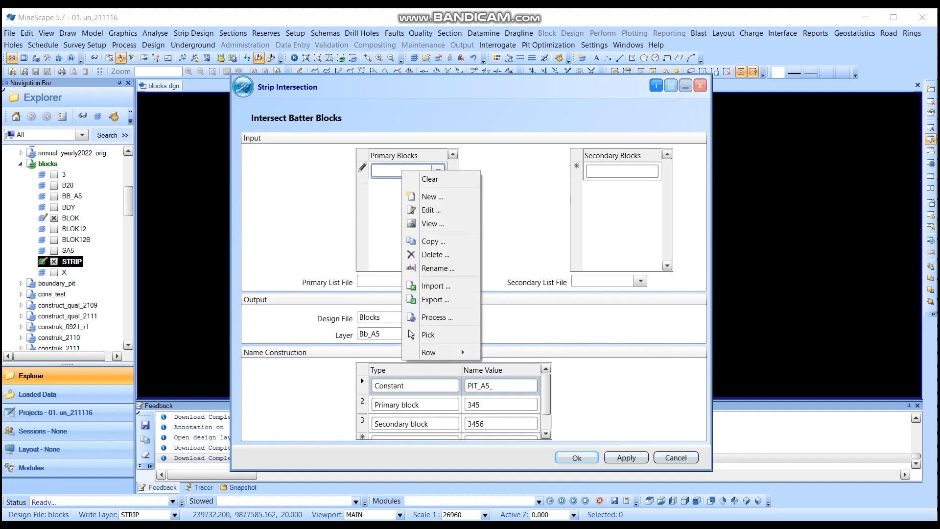
pyautogui.moveTo(428, 352)
pyautogui.click(512, 353)
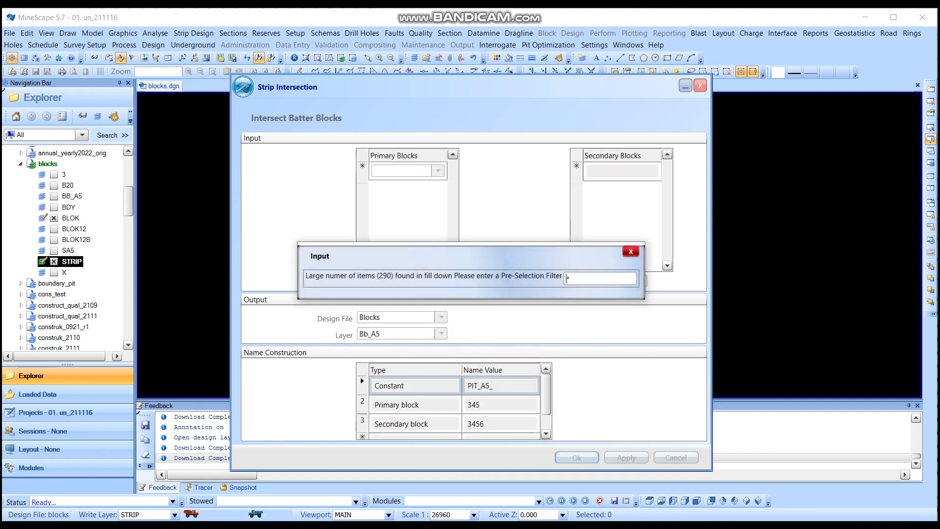
pyautogui.moveTo(441, 256); pyautogui.dragTo(481, 232)
pyautogui.click(608, 254)
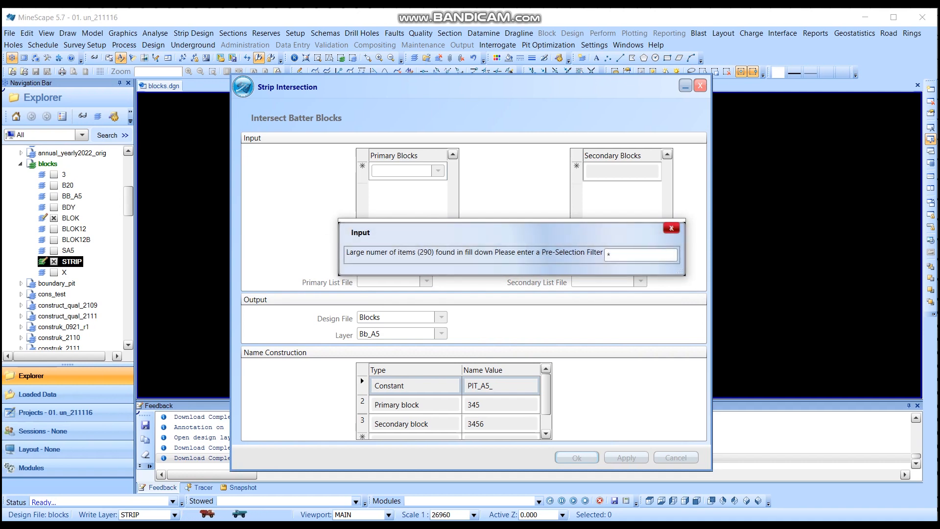
pyautogui.write('BL')
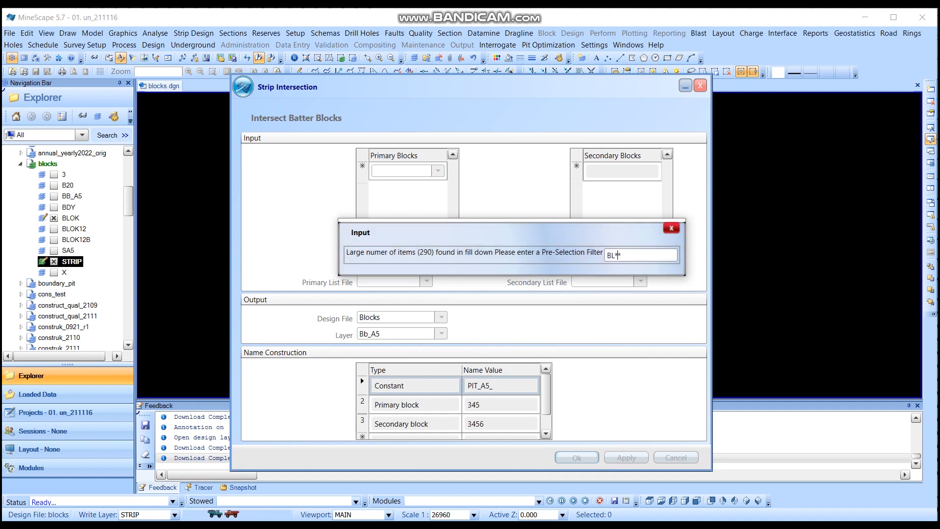
pyautogui.press('Return')
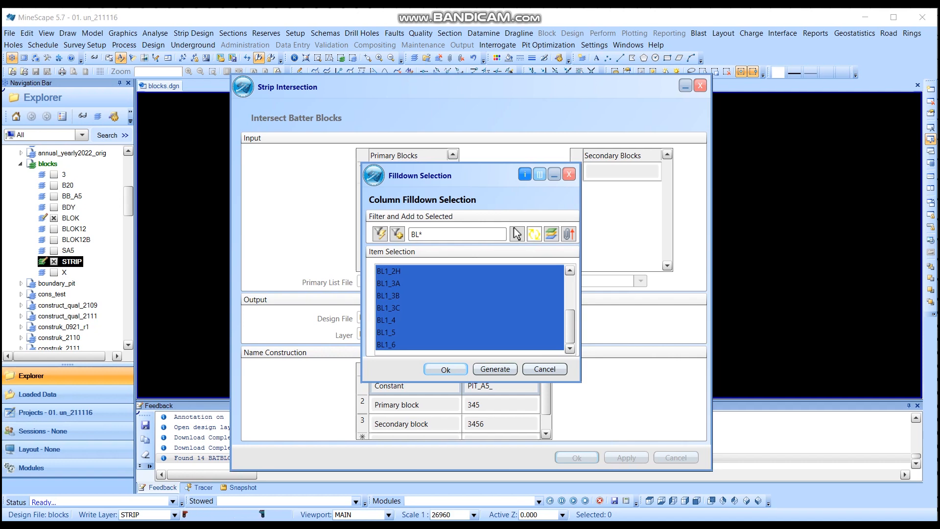
pyautogui.moveTo(477, 175); pyautogui.dragTo(573, 160)
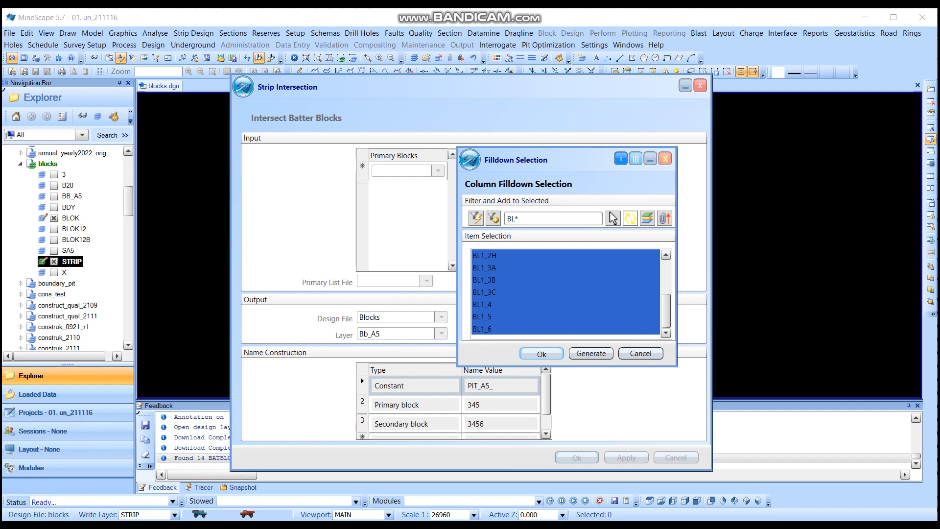
pyautogui.click(665, 158)
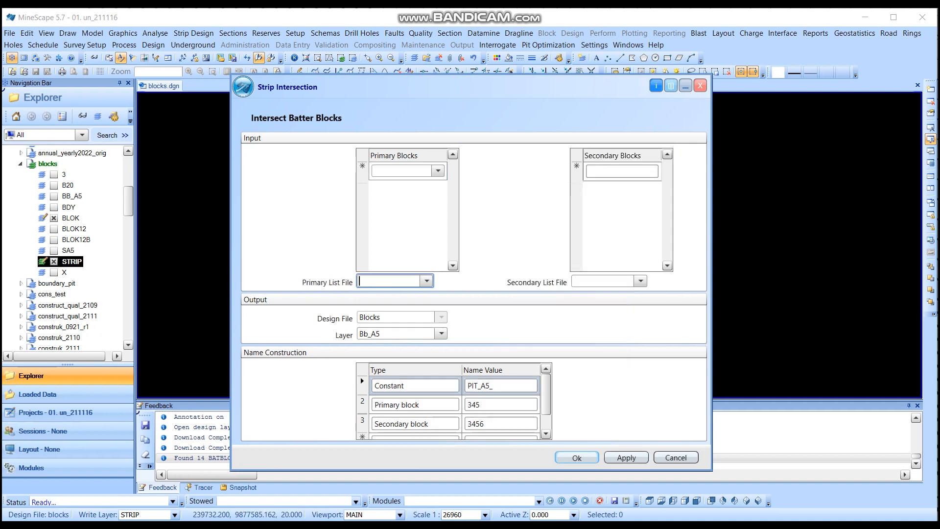
# Step: Create a batter block list file named BLOK for the primary blocks, using the template BL* and no sorting
pyautogui.rightClick(397, 280)
pyautogui.click(420, 285)
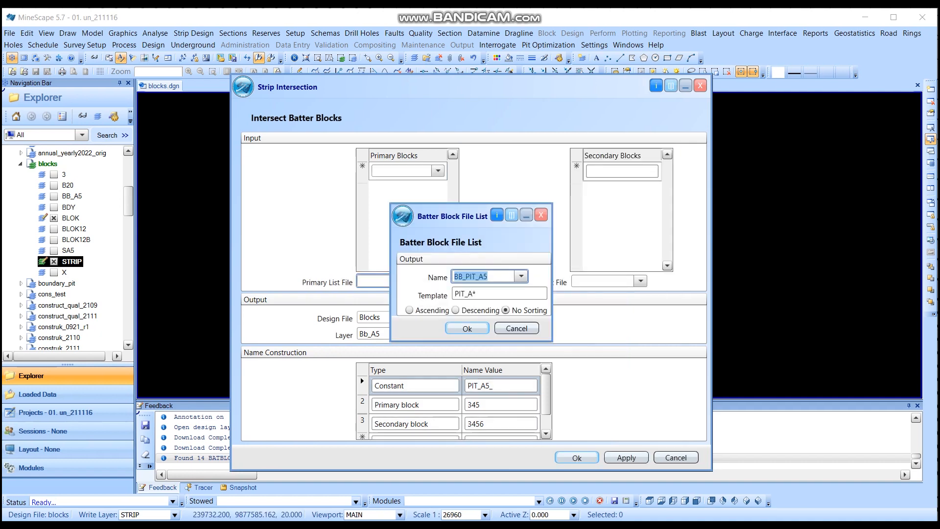
pyautogui.write('BLOK')
pyautogui.click(473, 293)
pyautogui.moveTo(472, 294); pyautogui.dragTo(454, 293)
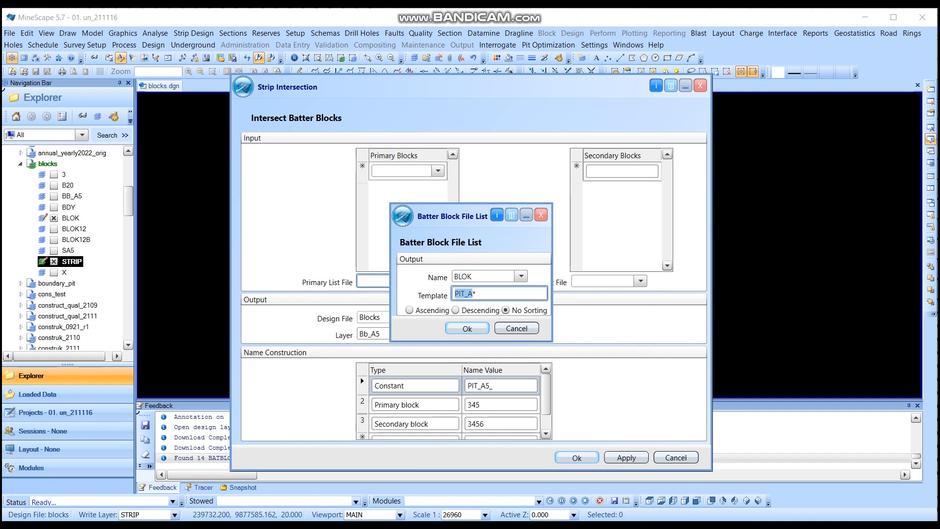
pyautogui.write('BL*')
pyautogui.click(467, 329)
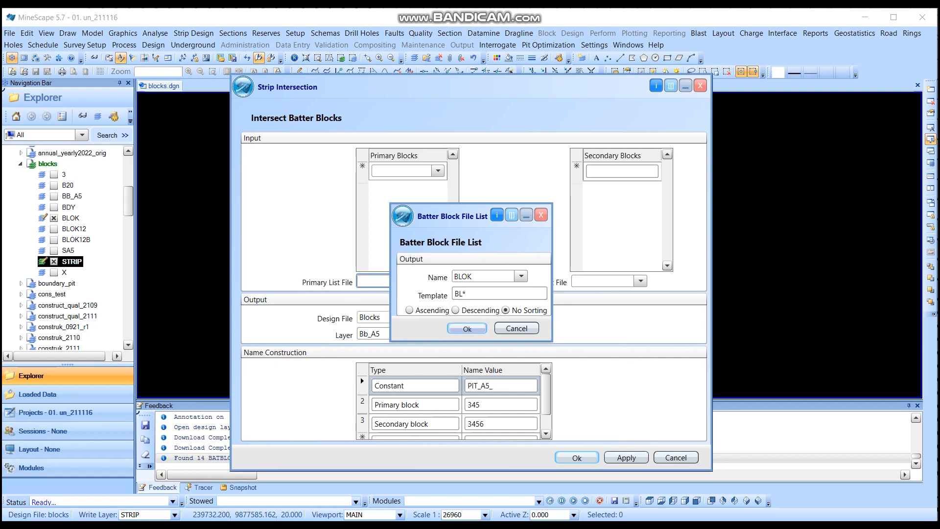
# Step: Set the Primary List File to blok and view the block names it contains
pyautogui.click(427, 281)
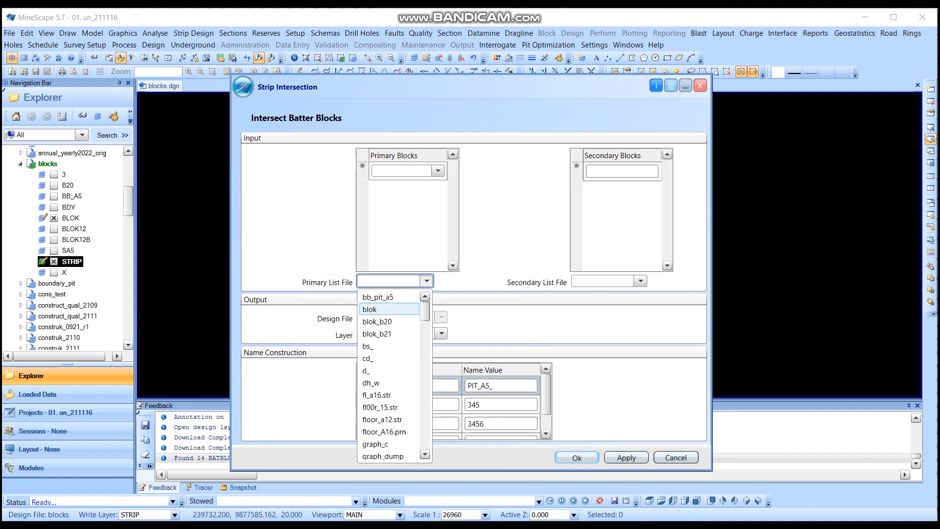
pyautogui.click(389, 309)
pyautogui.rightClick(392, 278)
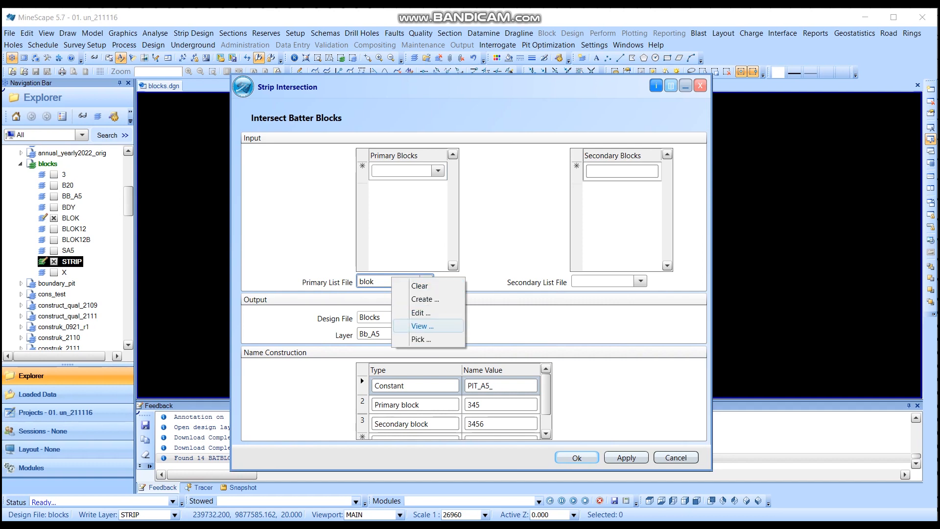
pyautogui.click(421, 325)
pyautogui.scroll(-2, 470, 294)
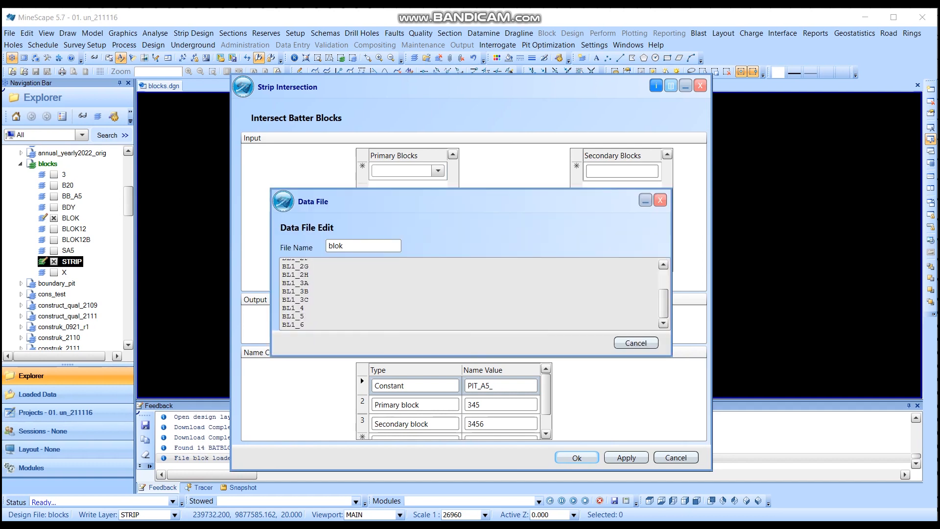
pyautogui.click(660, 201)
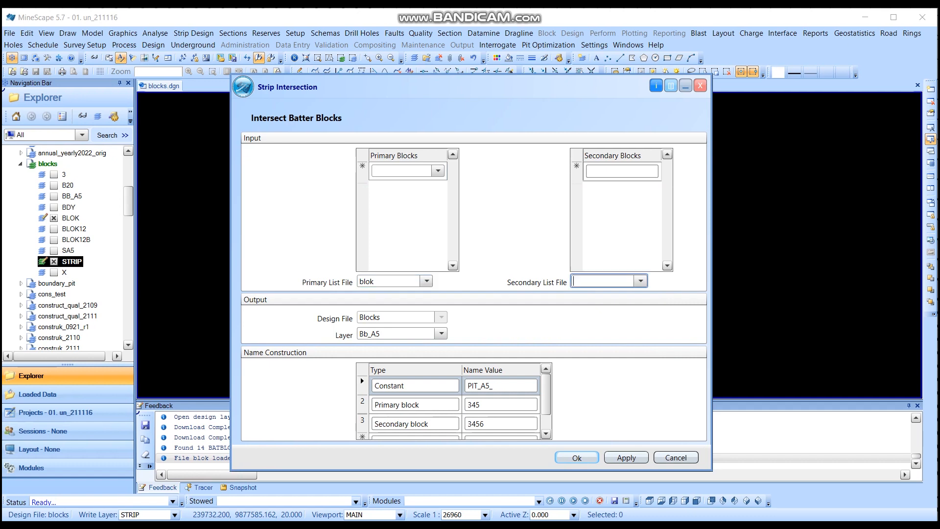
# Step: Start a new batter block list file for the secondary blocks and name it STRIP
pyautogui.rightClick(593, 280)
pyautogui.click(624, 287)
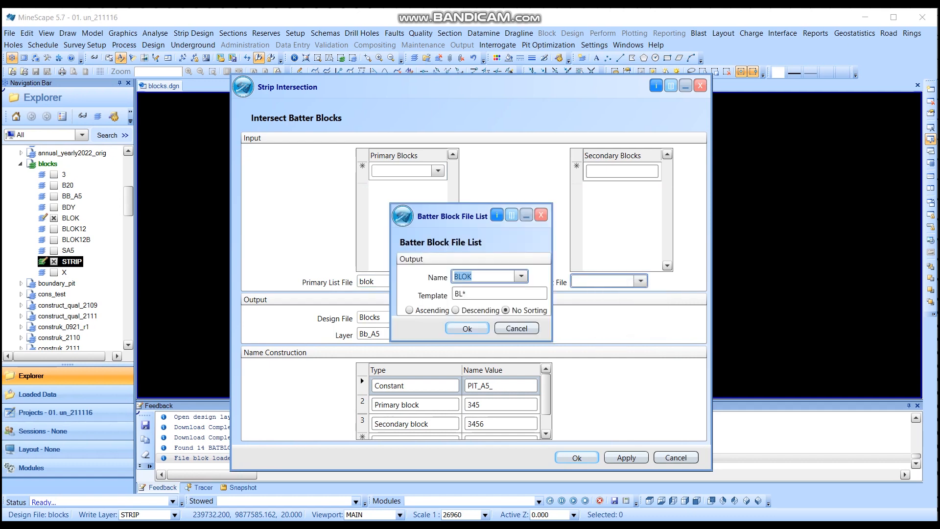
pyautogui.write('STRIP')
pyautogui.press('Tab')
pyautogui.press('Right')
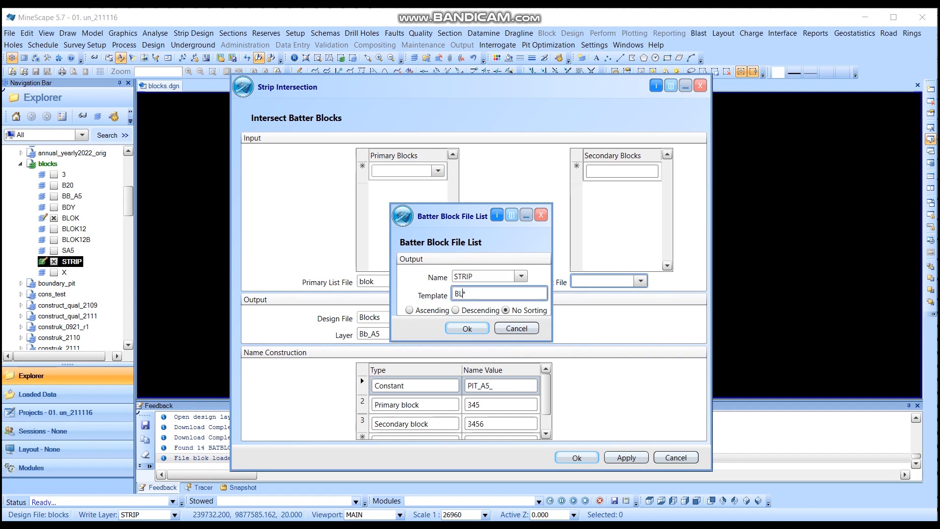
pyautogui.moveTo(463, 293); pyautogui.dragTo(454, 293)
# Step: Uncover the drawing, hide the BLOK layer and examine the name labels of the STRIP polygons
pyautogui.moveTo(443, 87); pyautogui.dragTo(794, 154)
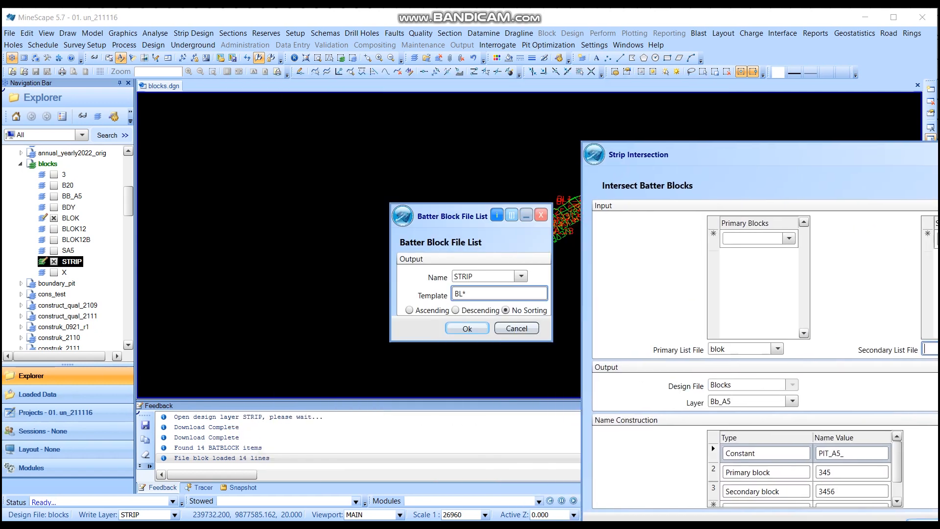
pyautogui.moveTo(440, 216)
pyautogui.mouseDown()
pyautogui.moveTo(396, 350)
pyautogui.moveTo(434, 359)
pyautogui.mouseUp()
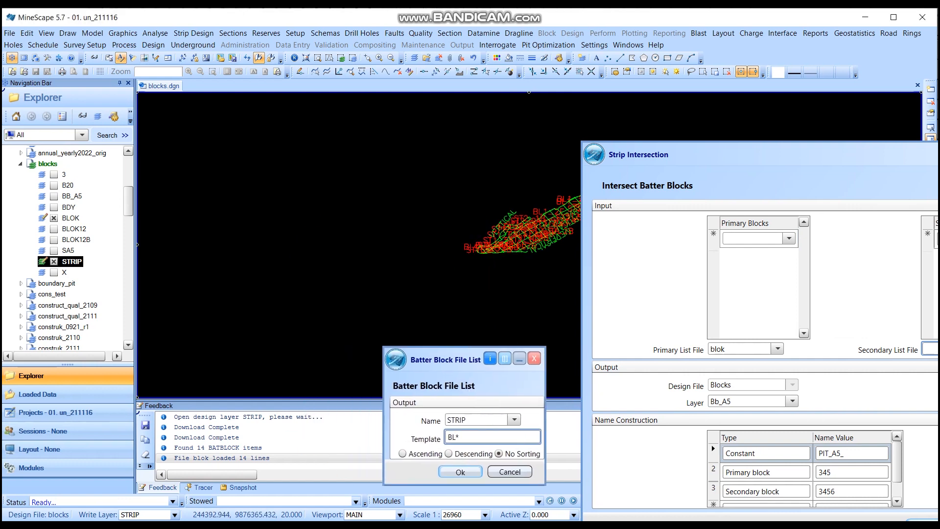
pyautogui.click(54, 218)
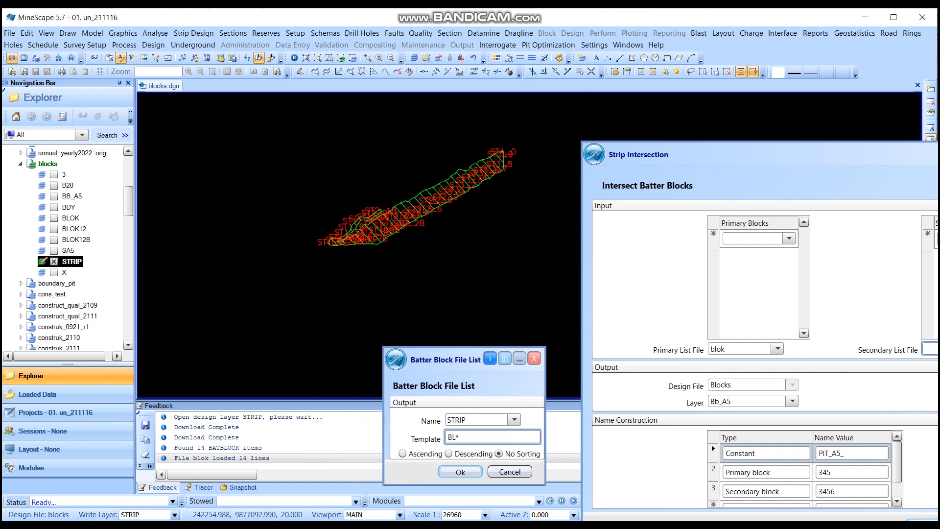
pyautogui.click(391, 240)
pyautogui.scroll(5, 391, 240)
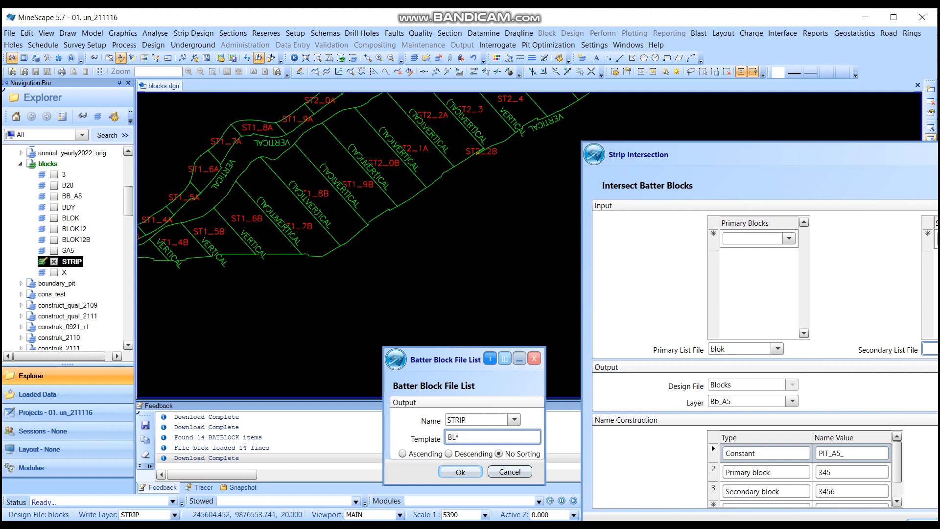
# Step: Set the STRIP list's template to ST* and create the list file
pyautogui.doubleClick(452, 437)
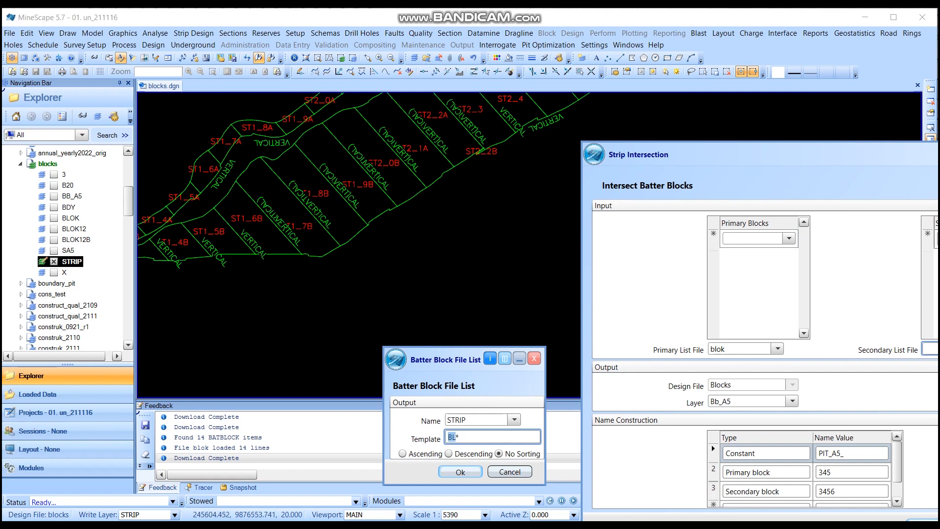
pyautogui.write('ST*')
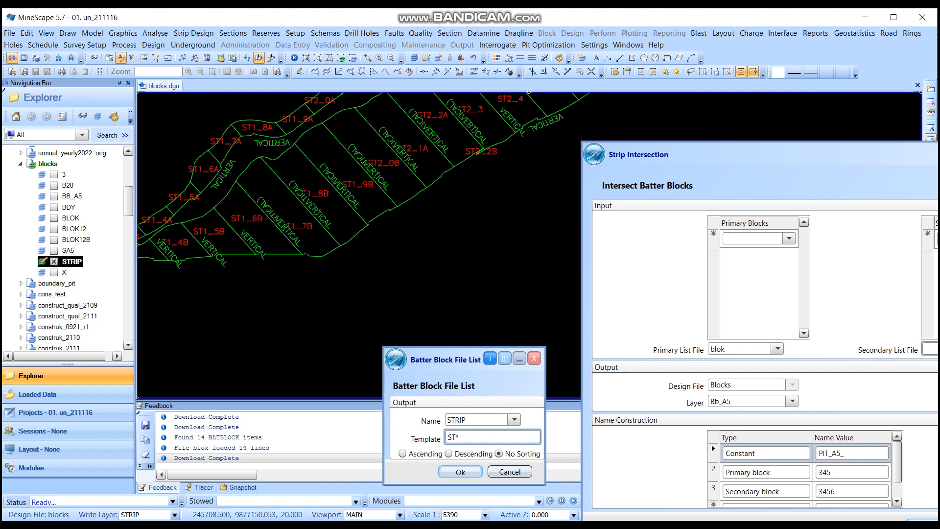
pyautogui.moveTo(435, 361); pyautogui.dragTo(462, 256)
pyautogui.click(486, 368)
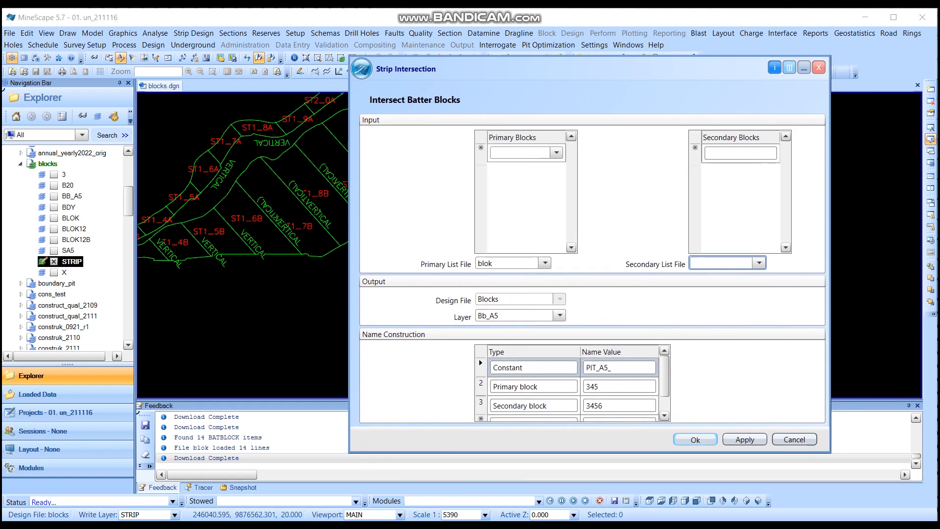
# Step: Set the Secondary List File to strip
pyautogui.click(759, 263)
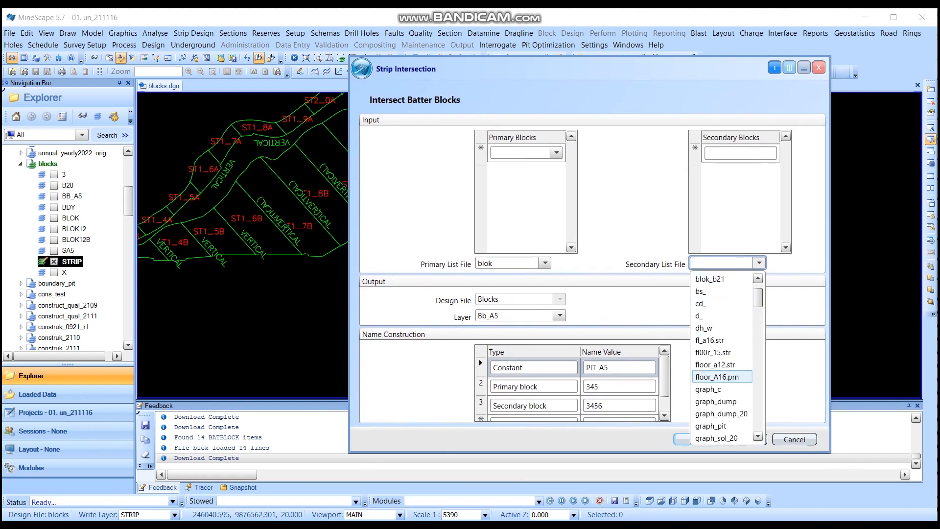
pyautogui.scroll(-6, 722, 375)
pyautogui.click(758, 263)
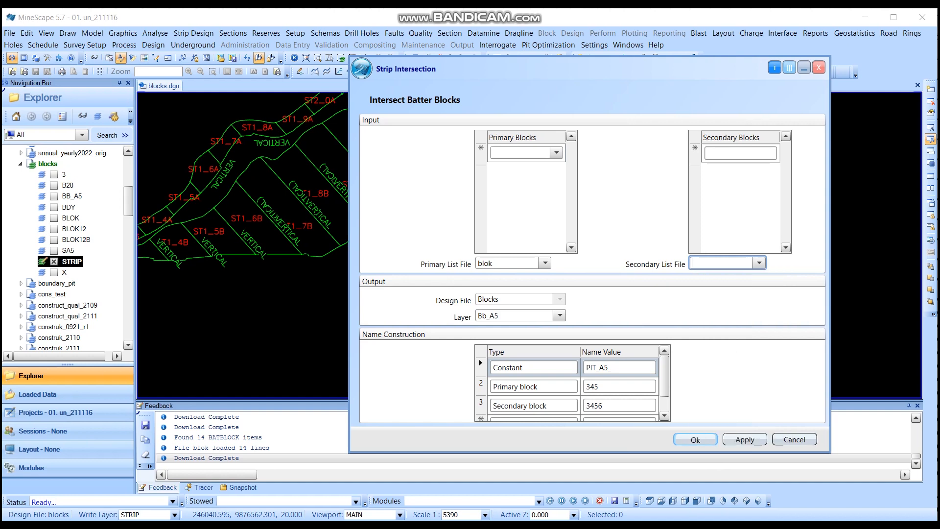
pyautogui.write('STRIP')
pyautogui.click(758, 263)
pyautogui.click(722, 279)
# Step: View the strip names contained in the secondary list file
pyautogui.rightClick(714, 264)
pyautogui.click(734, 313)
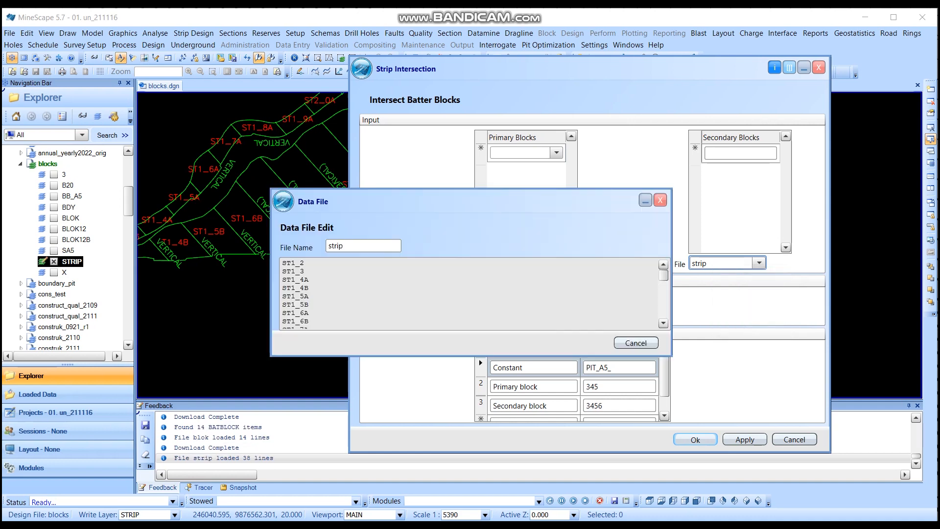
pyautogui.scroll(-4, 470, 294)
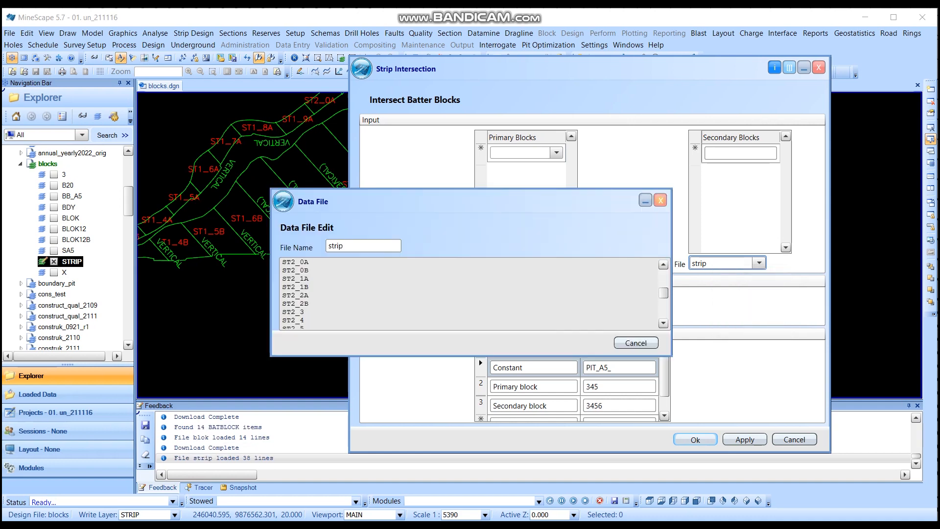
pyautogui.click(659, 200)
# Step: Set the name value of the Constant row in Name Construction to BB_
pyautogui.click(618, 368)
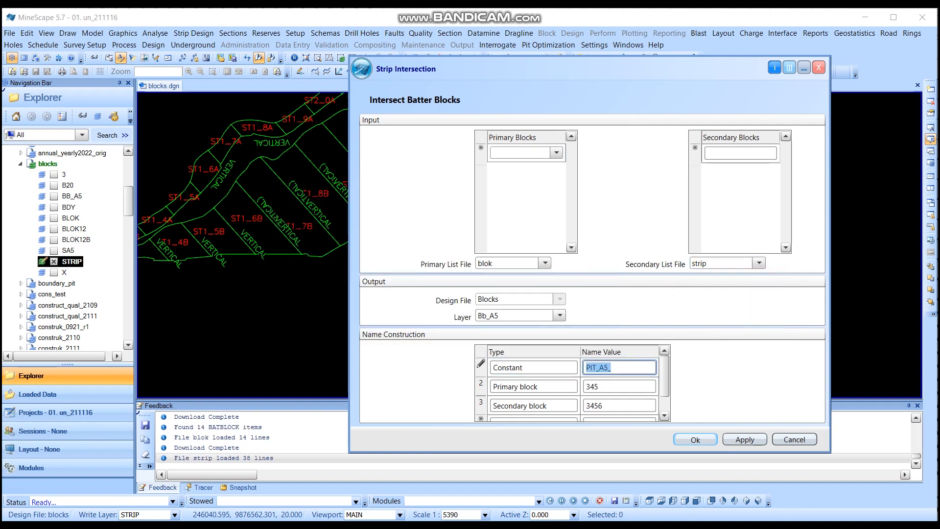
pyautogui.click(527, 368)
pyautogui.click(527, 386)
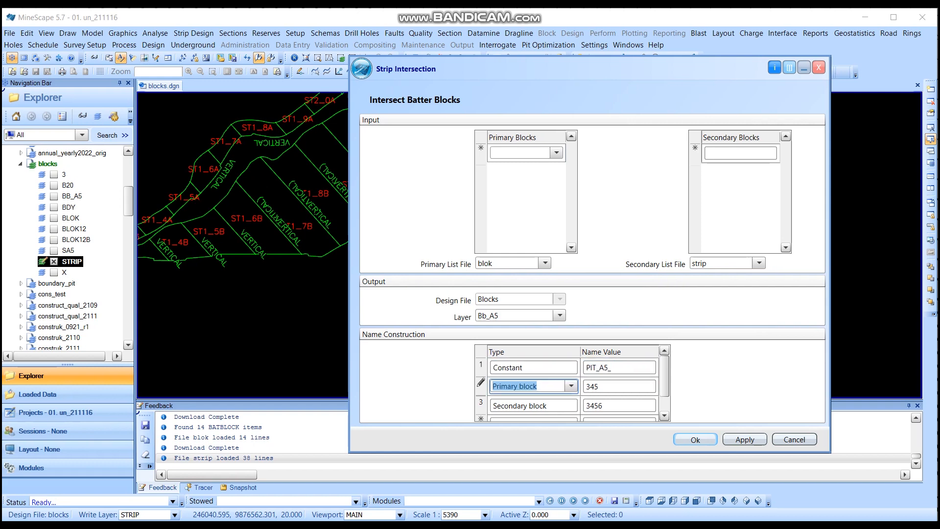
pyautogui.click(527, 405)
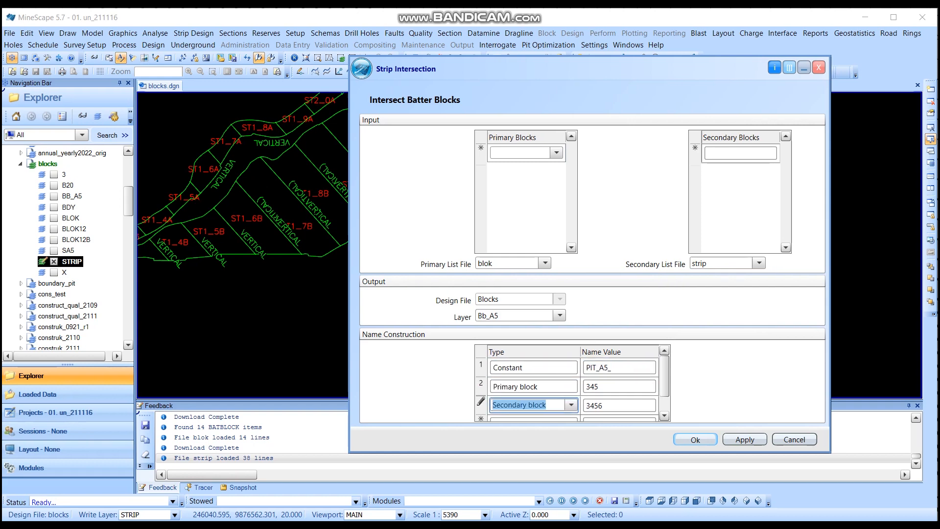
pyautogui.click(619, 368)
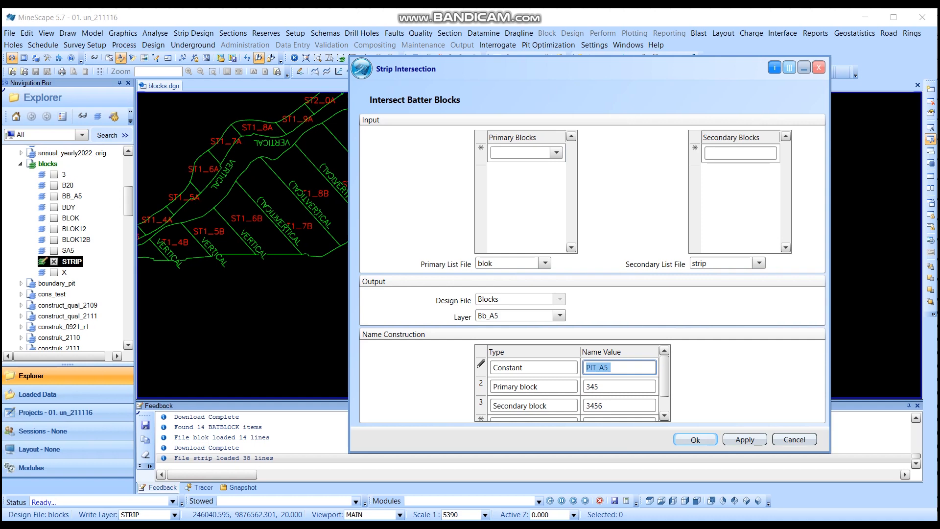
pyautogui.press('BackSpace')
pyautogui.write('[IT')
pyautogui.press('BackSpace')
pyautogui.press('BackSpace')
pyautogui.press('BackSpace')
pyautogui.write('BB')
pyautogui.press('Down')
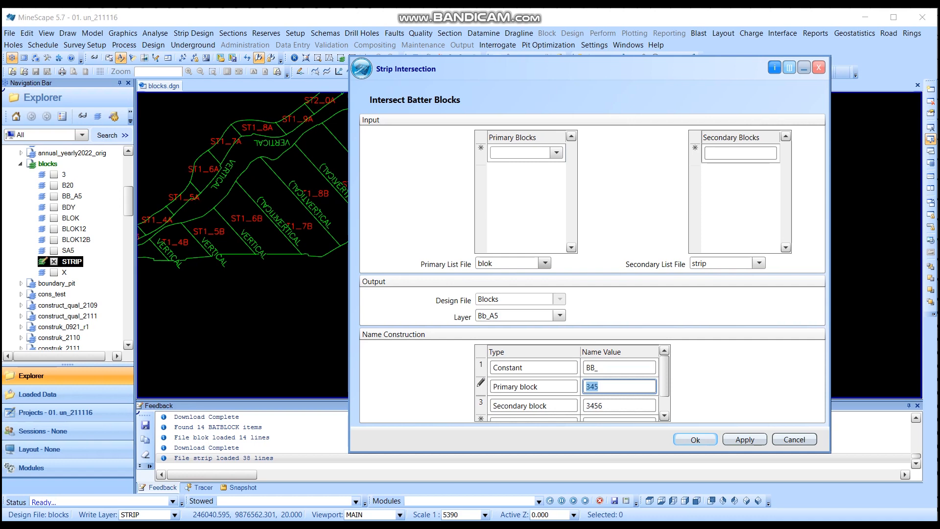
# Step: View the primary blok list file and examine the structure of its block names
pyautogui.rightClick(513, 262)
pyautogui.click(543, 335)
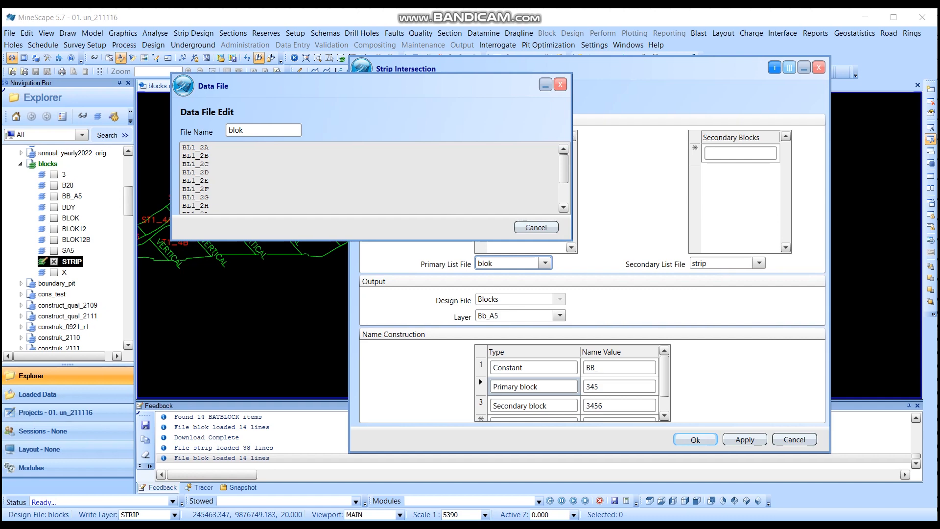
pyautogui.scroll(-2, 369, 179)
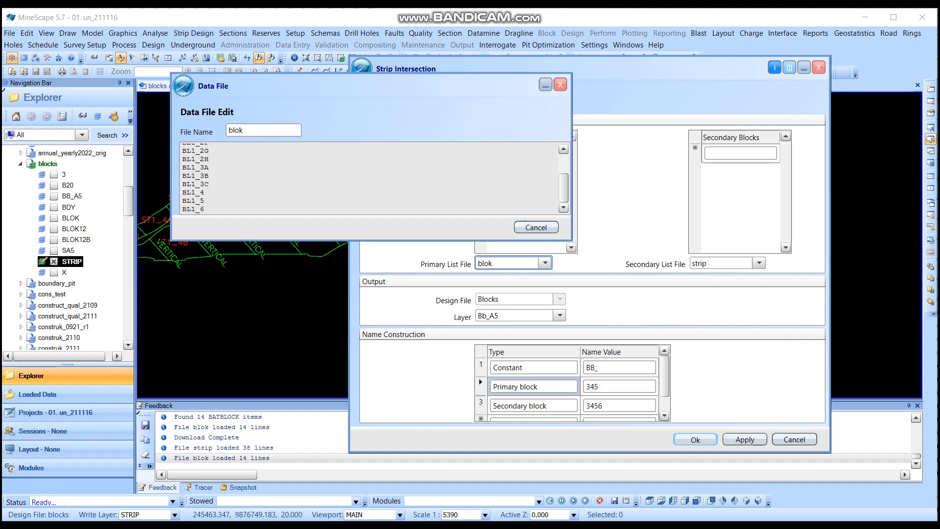
pyautogui.scroll(2, 370, 178)
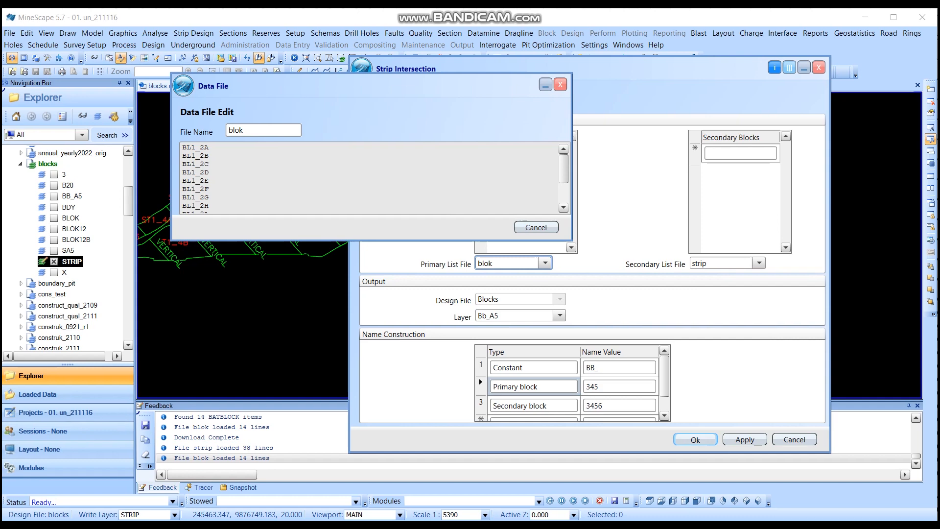
# Step: Check the remaining names in the blok list file and set the Primary block name value to 56
pyautogui.rightClick(216, 519)
pyautogui.press('Escape')
pyautogui.scroll(-2, 372, 177)
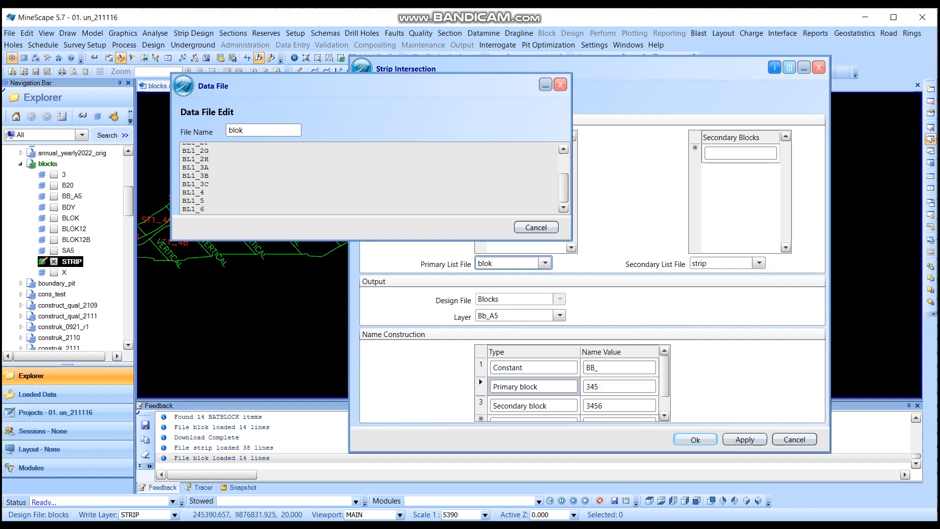
pyautogui.click(606, 386)
pyautogui.write('56')
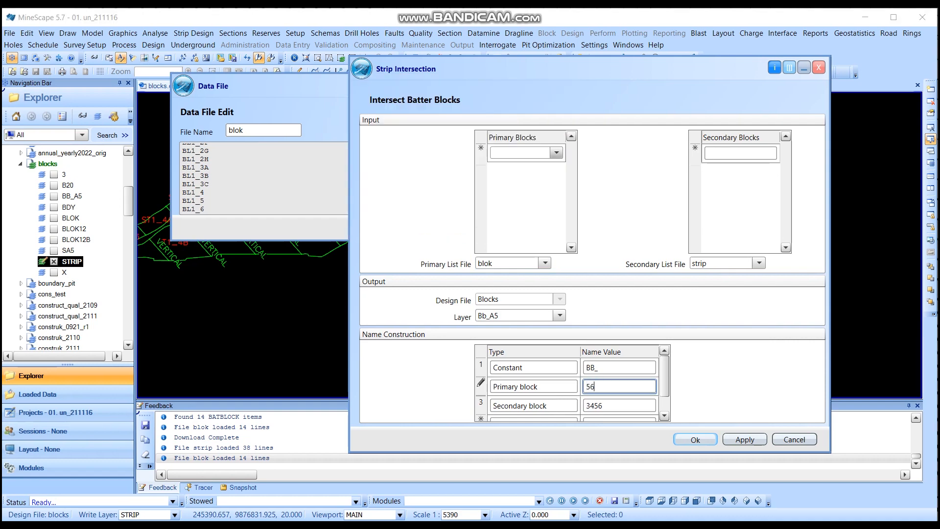
pyautogui.click(560, 84)
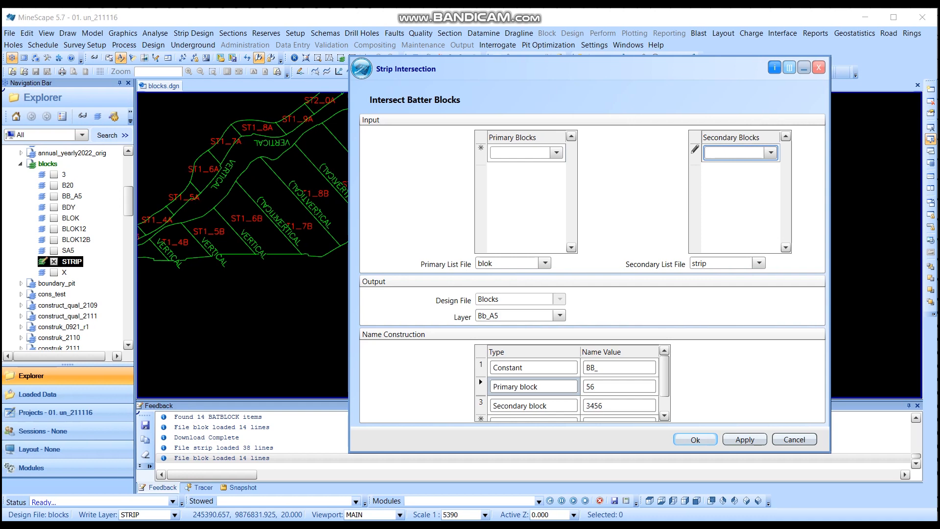
# Step: Review the names in the strip secondary list file and set the Secondary block name value to 56
pyautogui.press('Tab')
pyautogui.rightClick(721, 262)
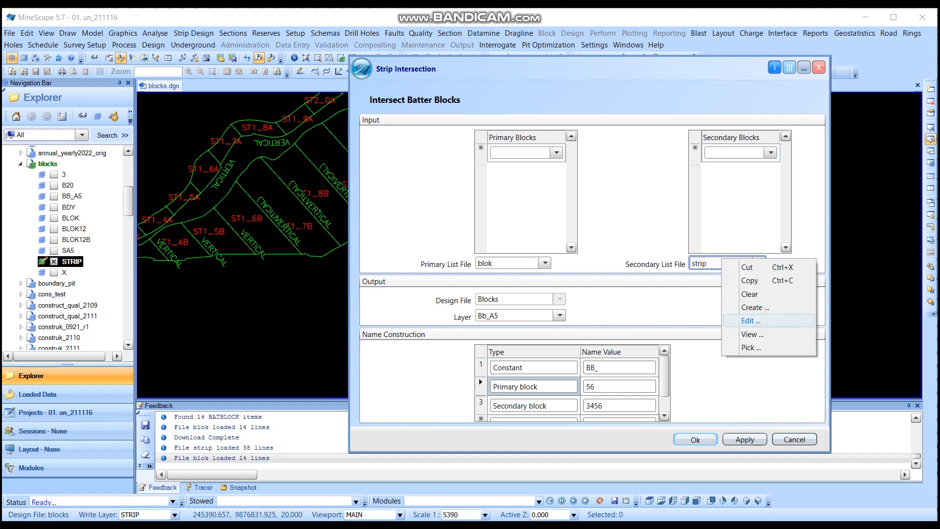
pyautogui.click(749, 334)
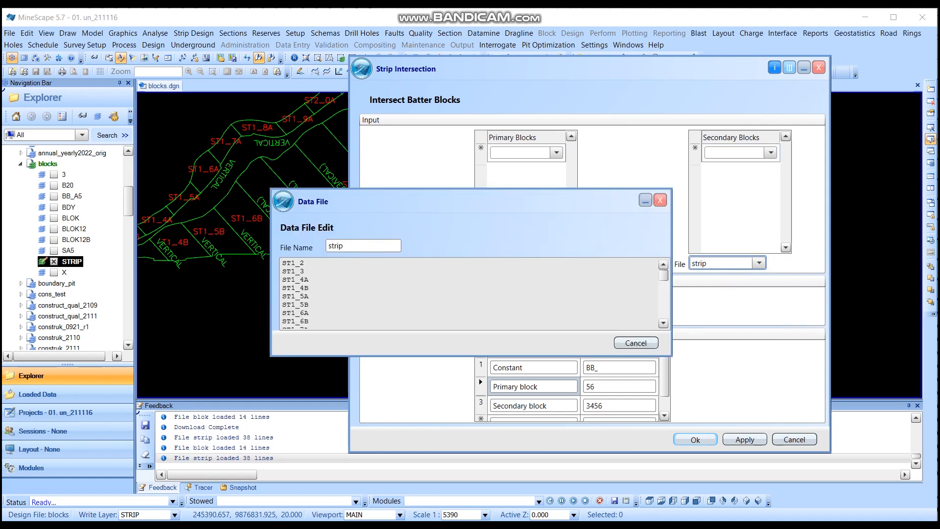
pyautogui.scroll(-1, 470, 294)
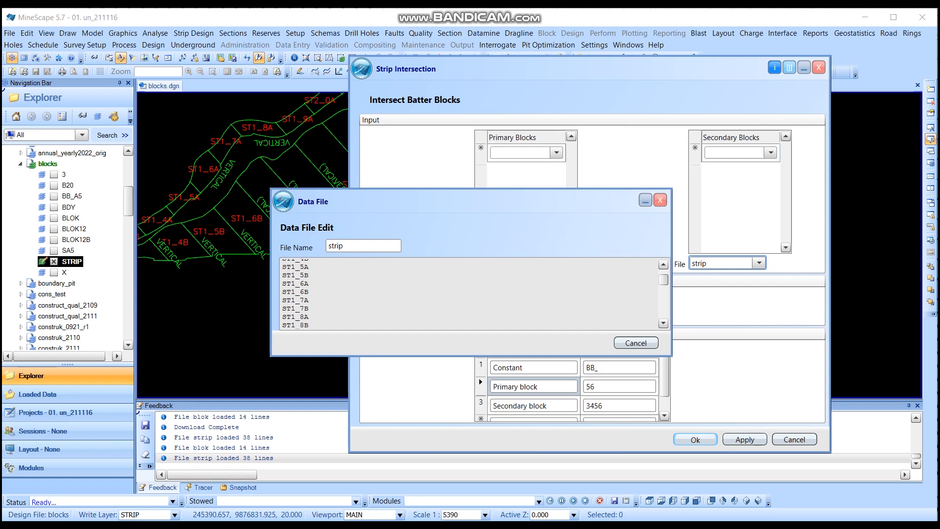
pyautogui.scroll(-5, 470, 294)
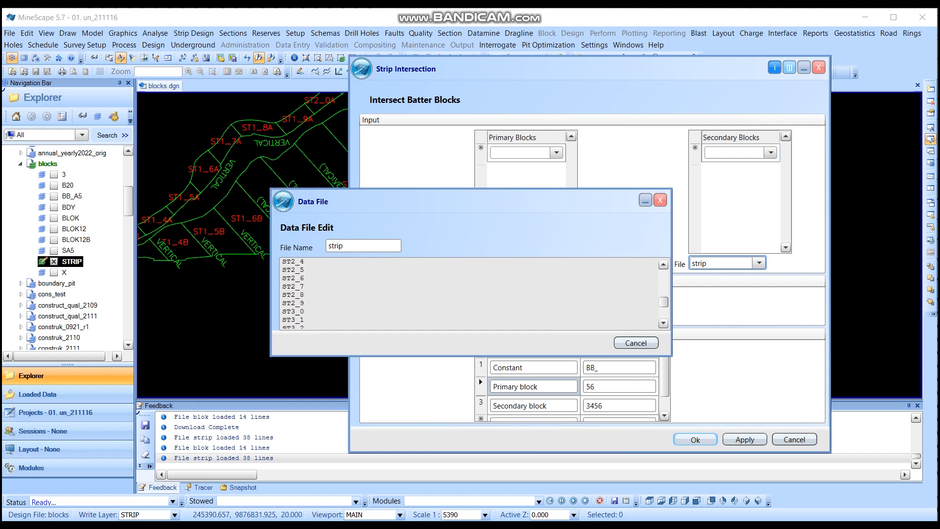
pyautogui.click(660, 200)
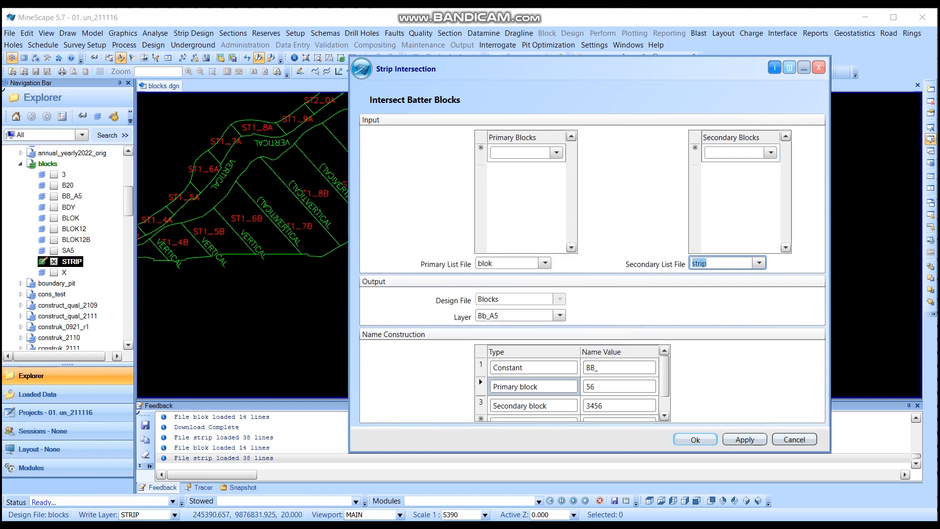
pyautogui.click(618, 406)
pyautogui.write('56')
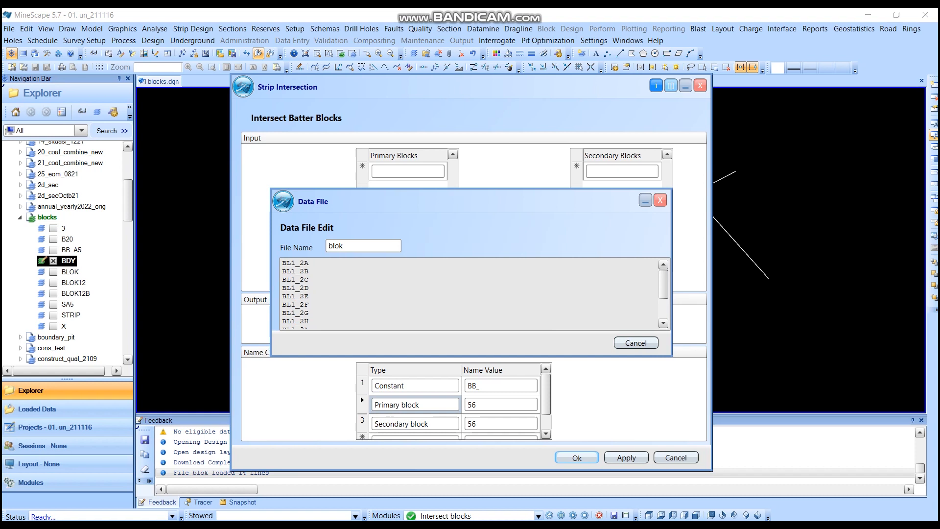
# Step: Set both the Primary block and Secondary block name values to 123456 and run the strip intersection
pyautogui.click(659, 200)
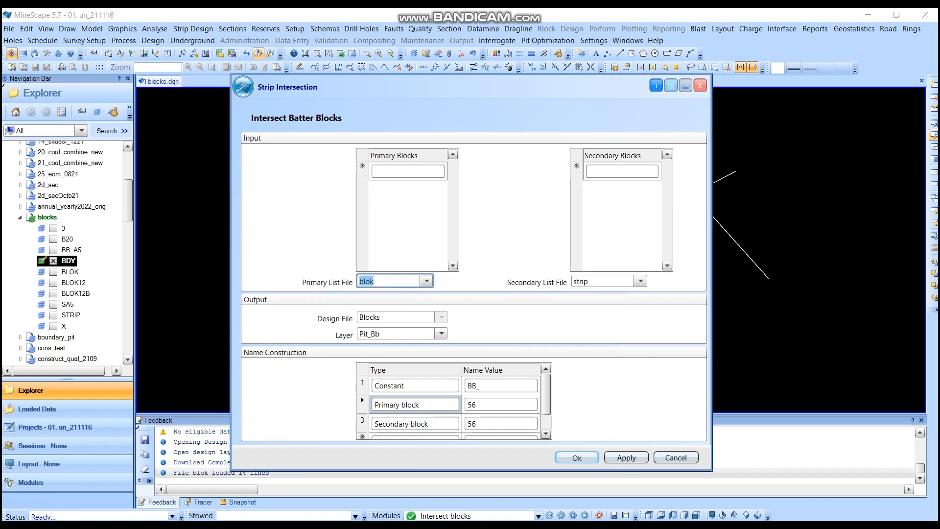
pyautogui.write('123456')
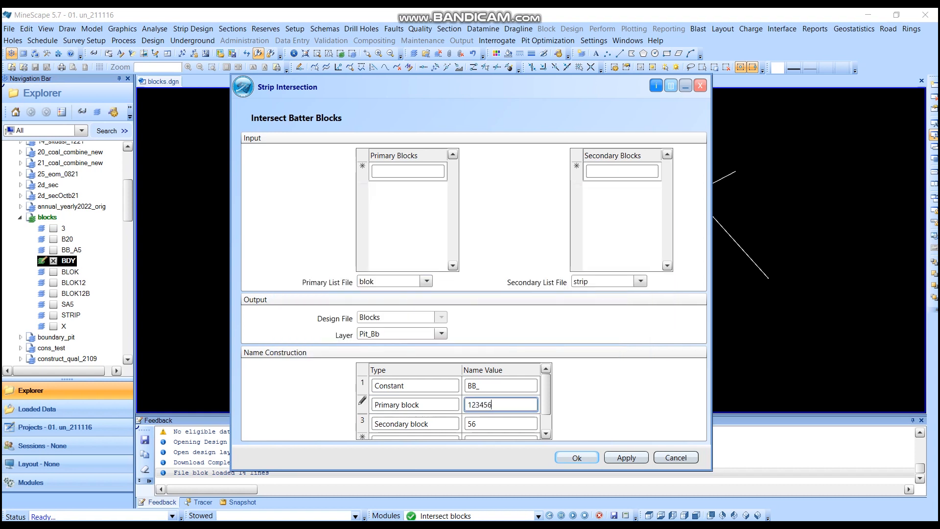
pyautogui.press('Tab')
pyautogui.write('123456')
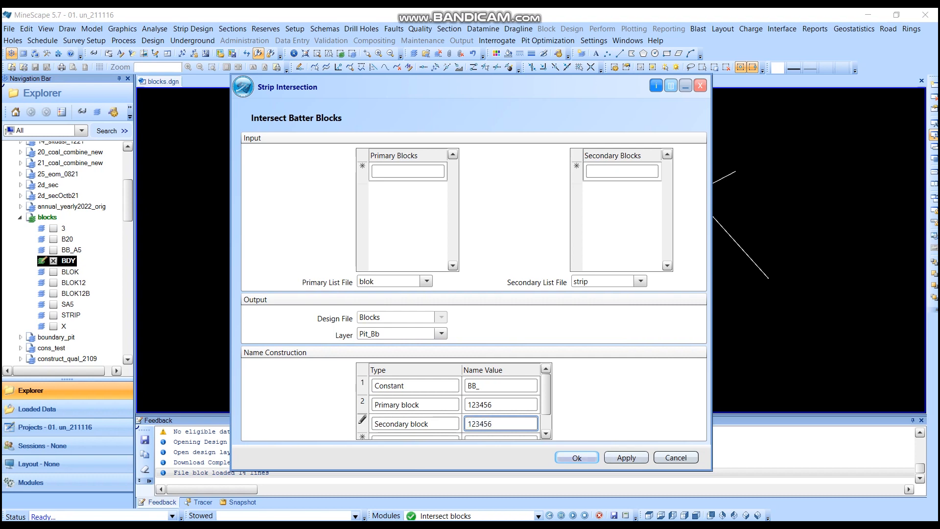
pyautogui.click(577, 457)
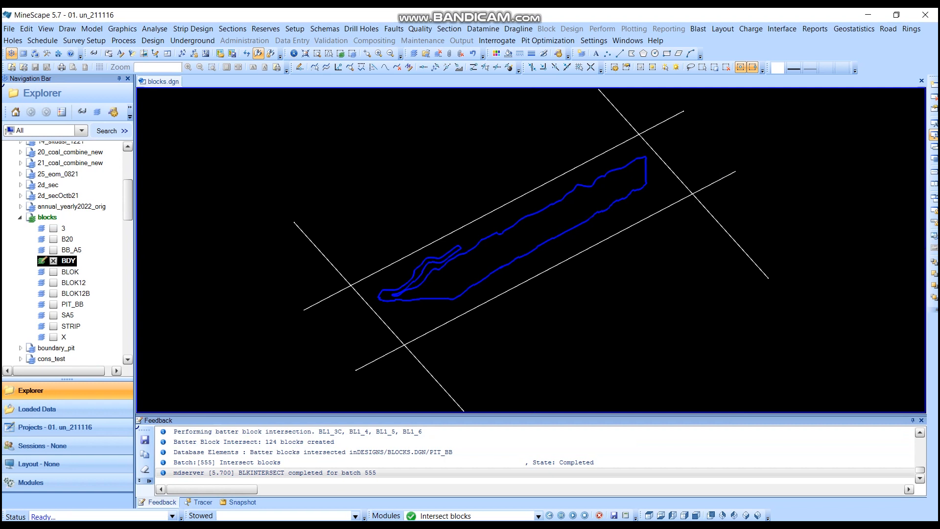
# Step: Open the PIT_BB layer of the blocks design file for editing and inspect the intersected blocks
pyautogui.rightClick(66, 304)
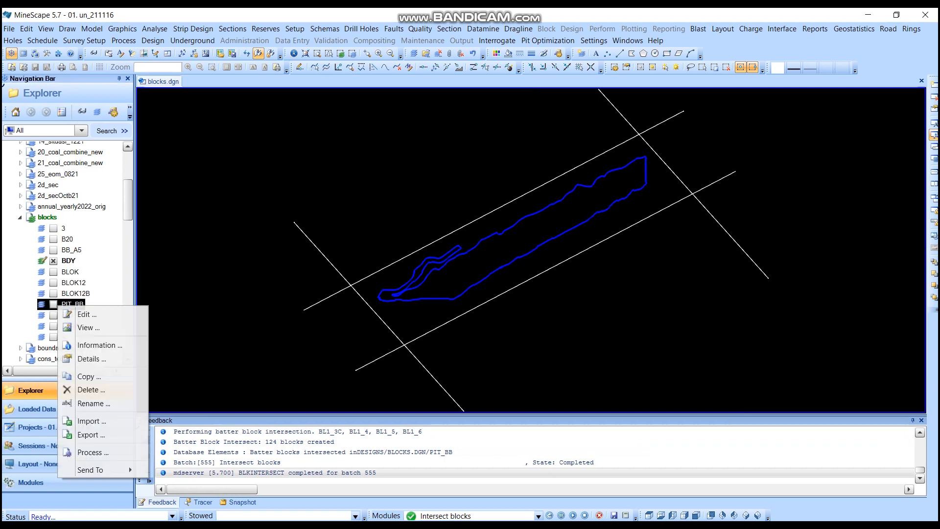
pyautogui.click(81, 311)
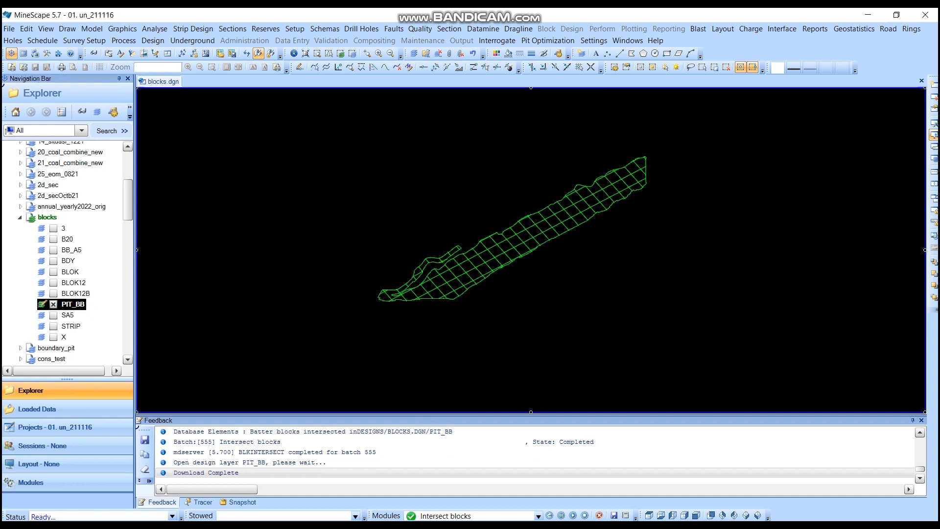
pyautogui.scroll(3, 539, 214)
pyautogui.scroll(-3, 544, 199)
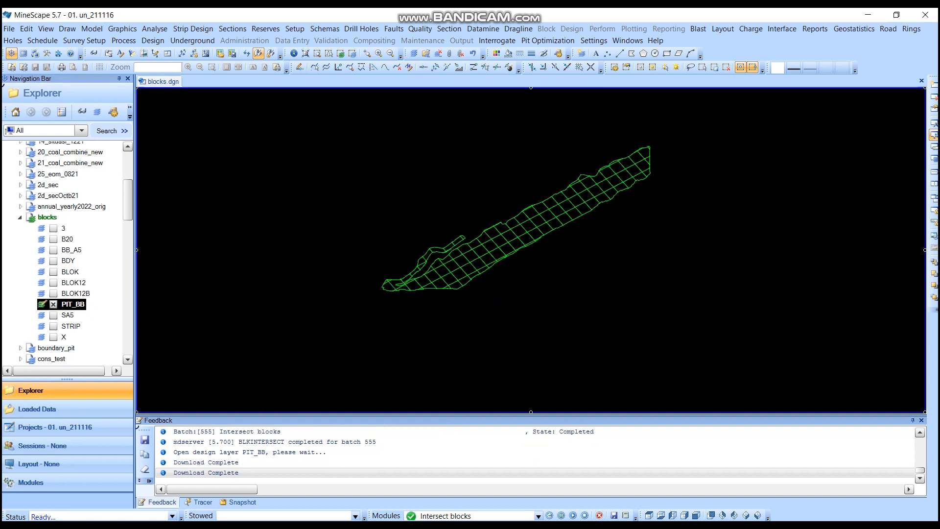
pyautogui.scroll(5, 408, 261)
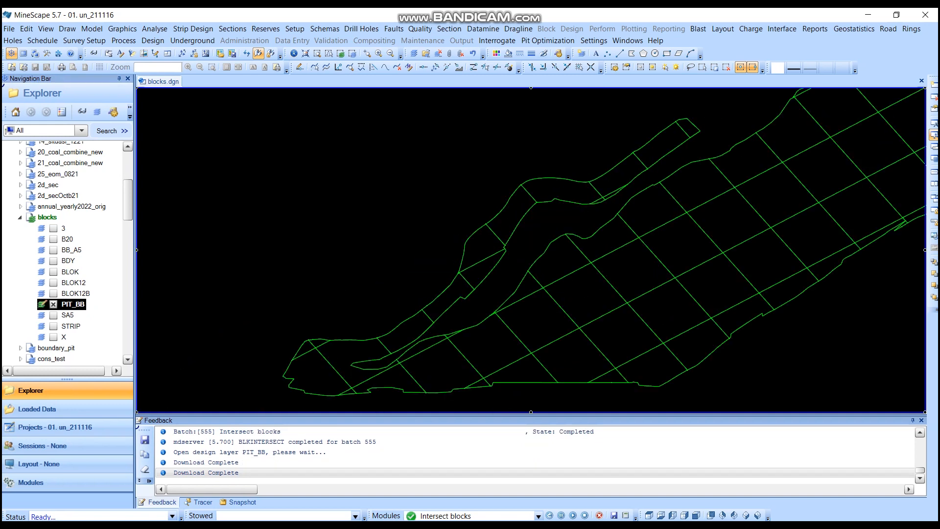
pyautogui.scroll(-5, 498, 267)
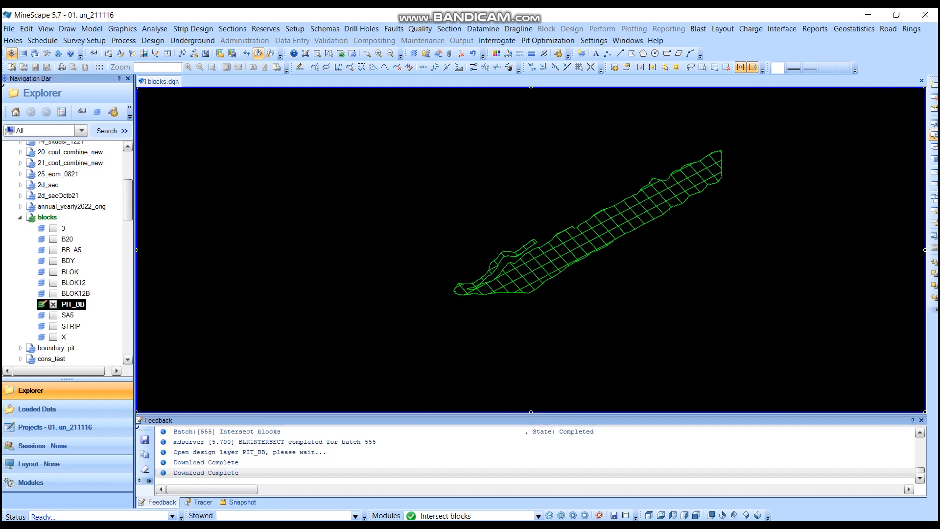
pyautogui.moveTo(498, 267); pyautogui.dragTo(485, 293, button='middle')
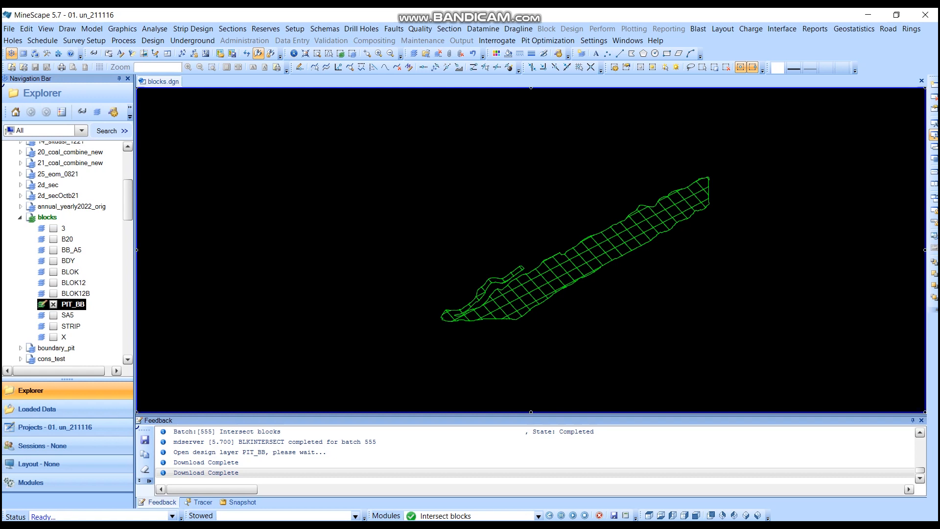
# Step: Close MineScape
pyautogui.click(925, 15)
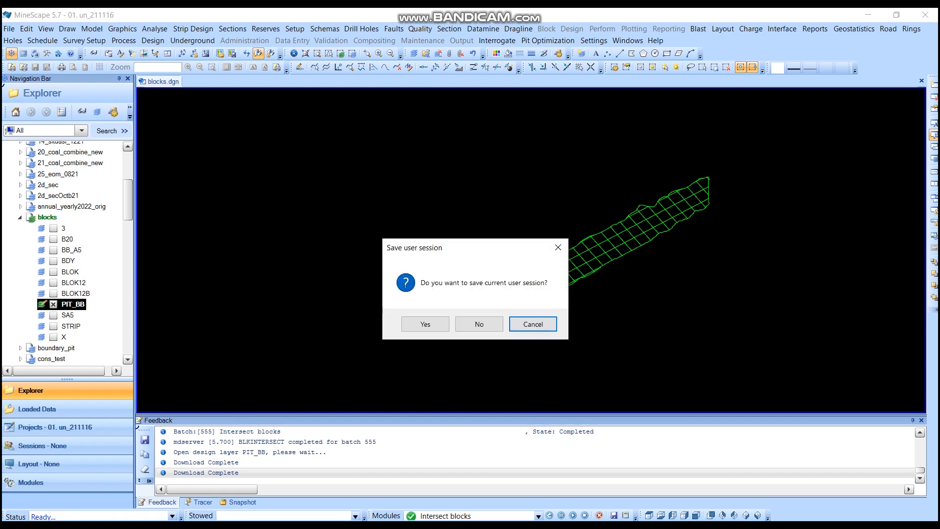